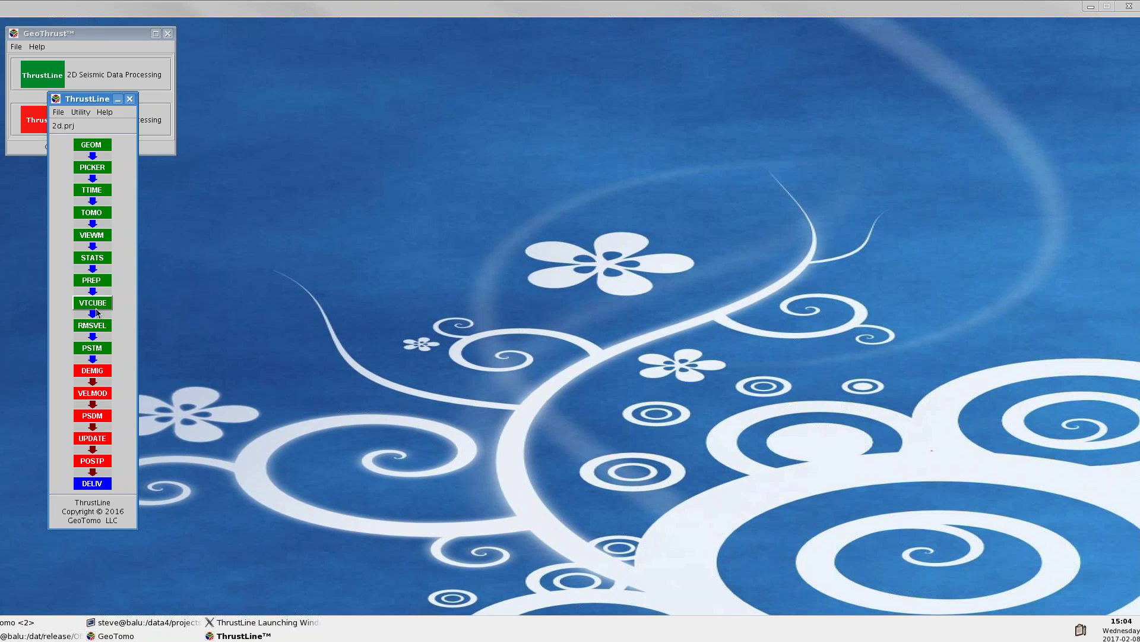
Open the PSTM module and load the Kirchhoff migration parameters from 2d_pstm_01_pstm2d.par, sorting the file list by modification date
left_click(92, 348)
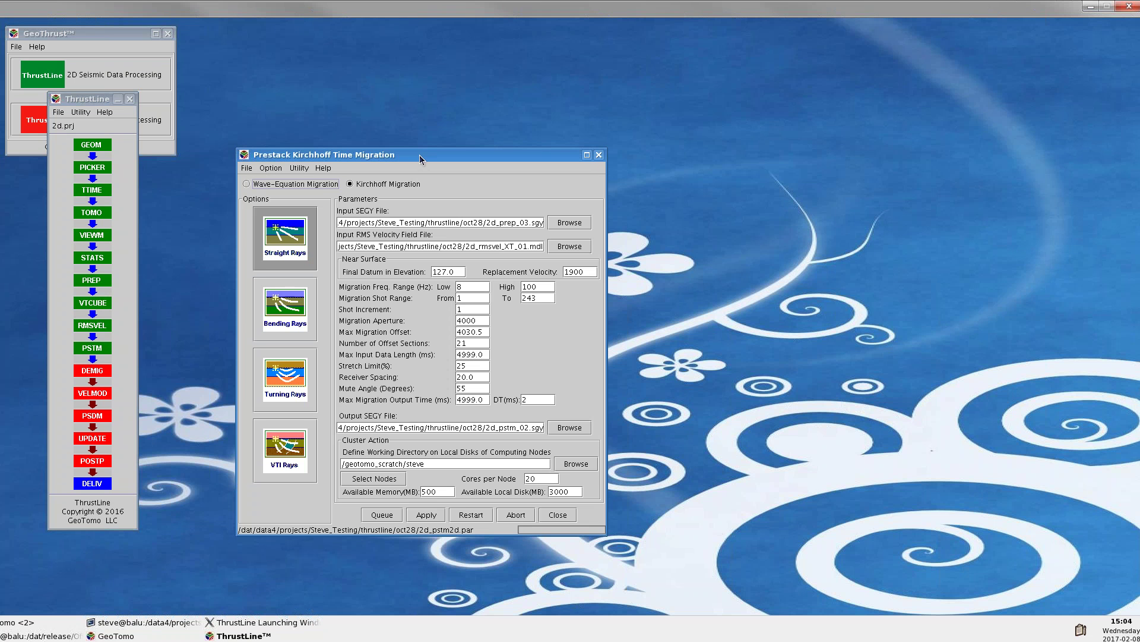
left_click_drag(419, 154, 349, 122)
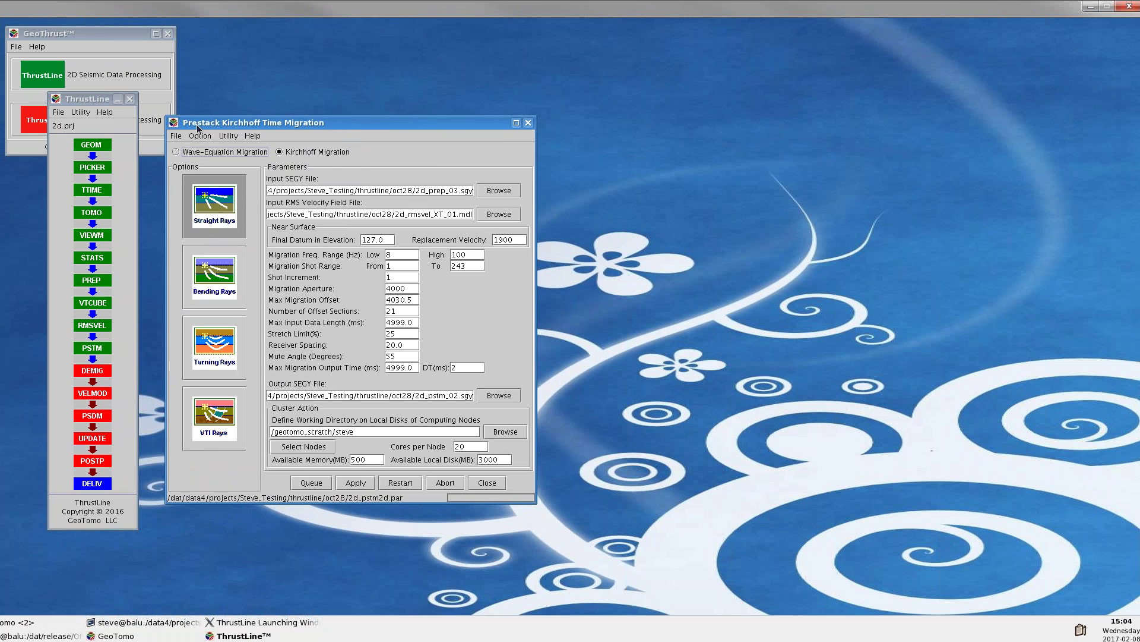
left_click(177, 136)
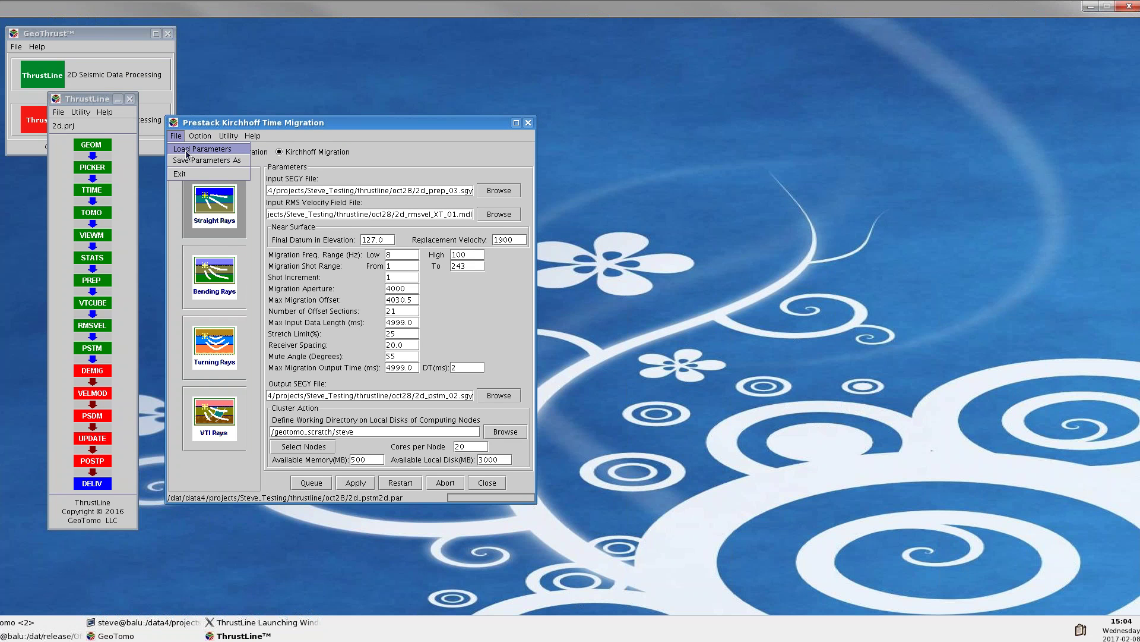
left_click(185, 149)
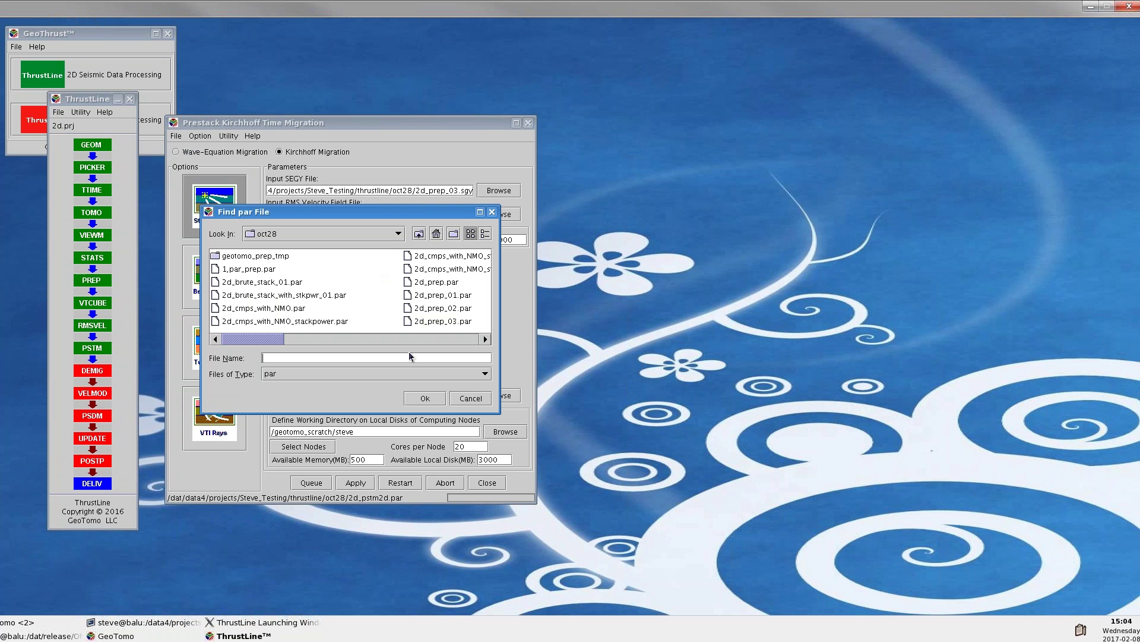
left_click(485, 234)
left_click(447, 253)
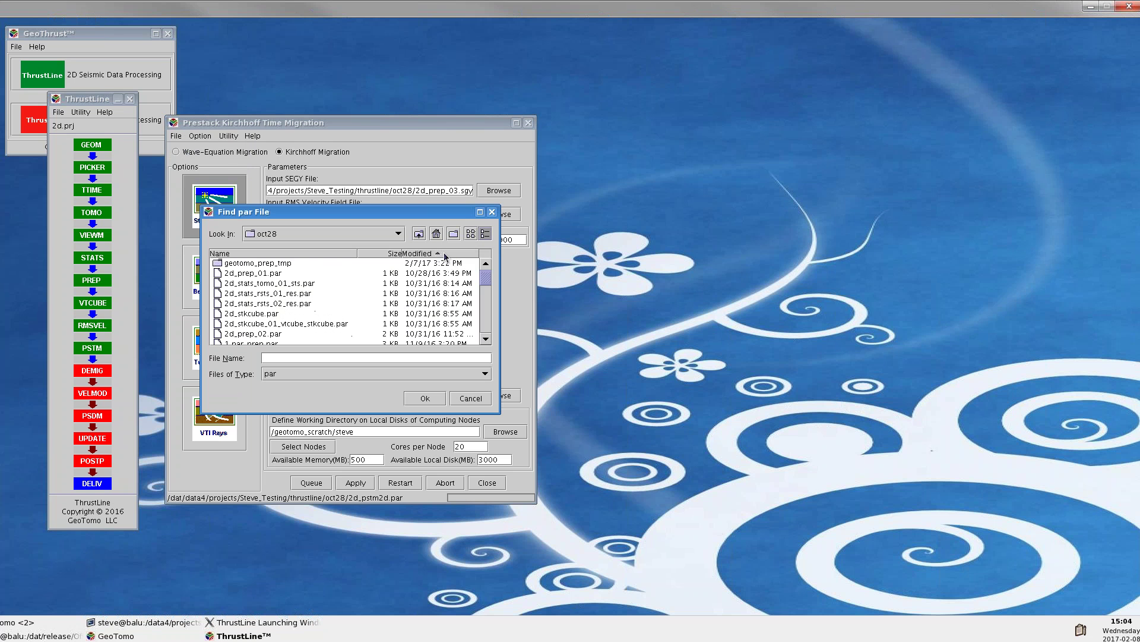
left_click_drag(500, 412, 620, 508)
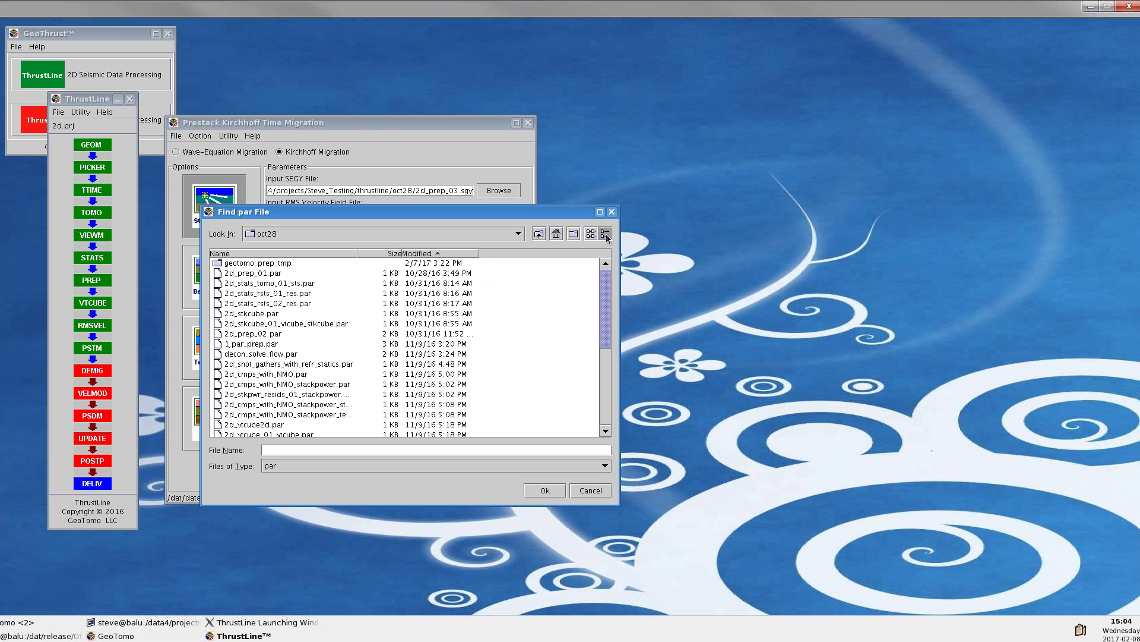
left_click(440, 254)
left_click(440, 255)
left_click(433, 254)
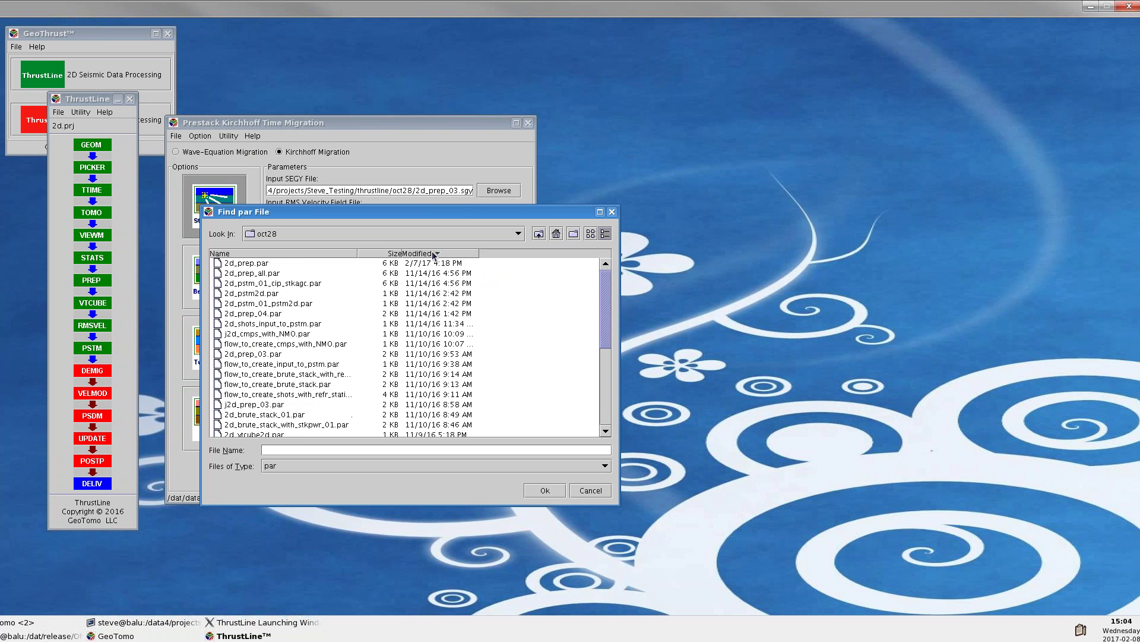
left_click(275, 304)
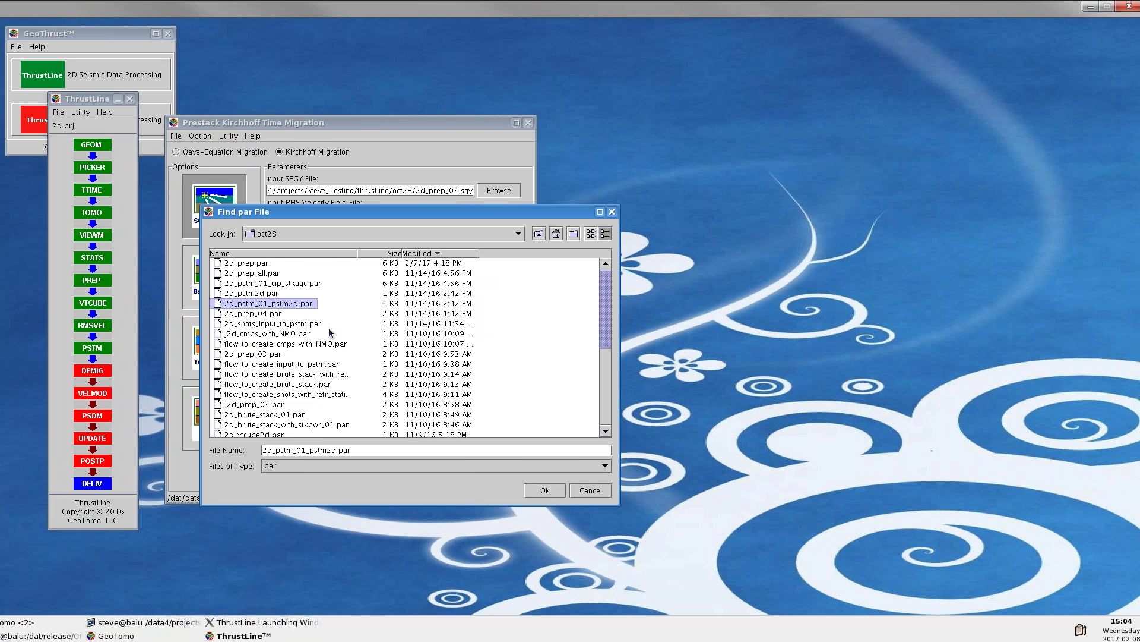
left_click(545, 490)
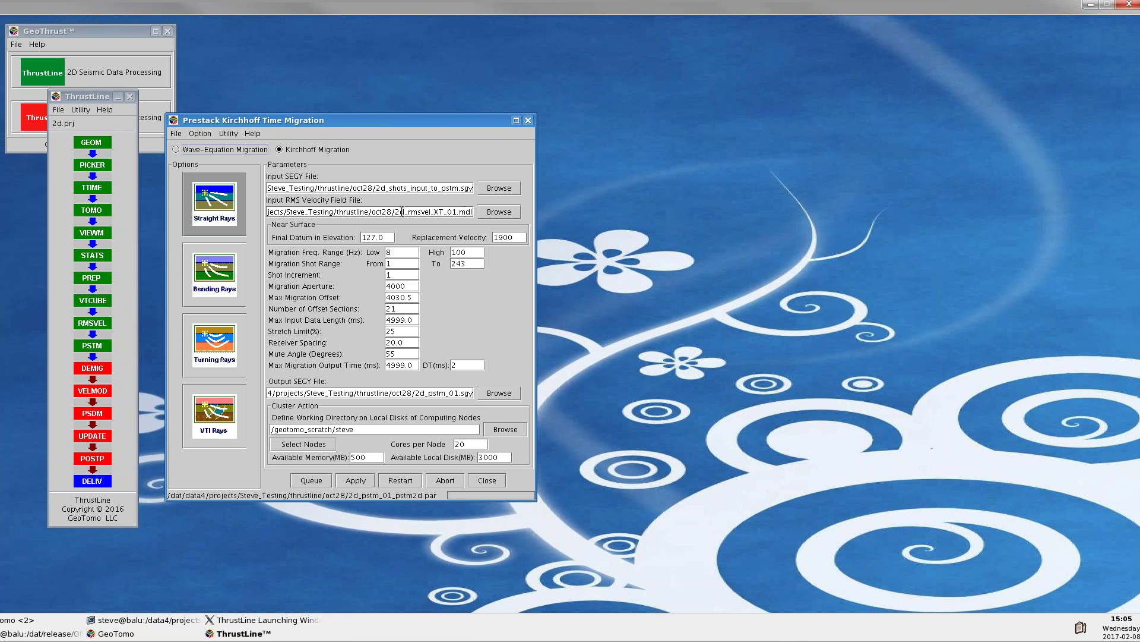
Review the input RMS velocity field file, final datum elevation, maximum migration offset and output SEGY file settings
left_click_drag(375, 211, 457, 212)
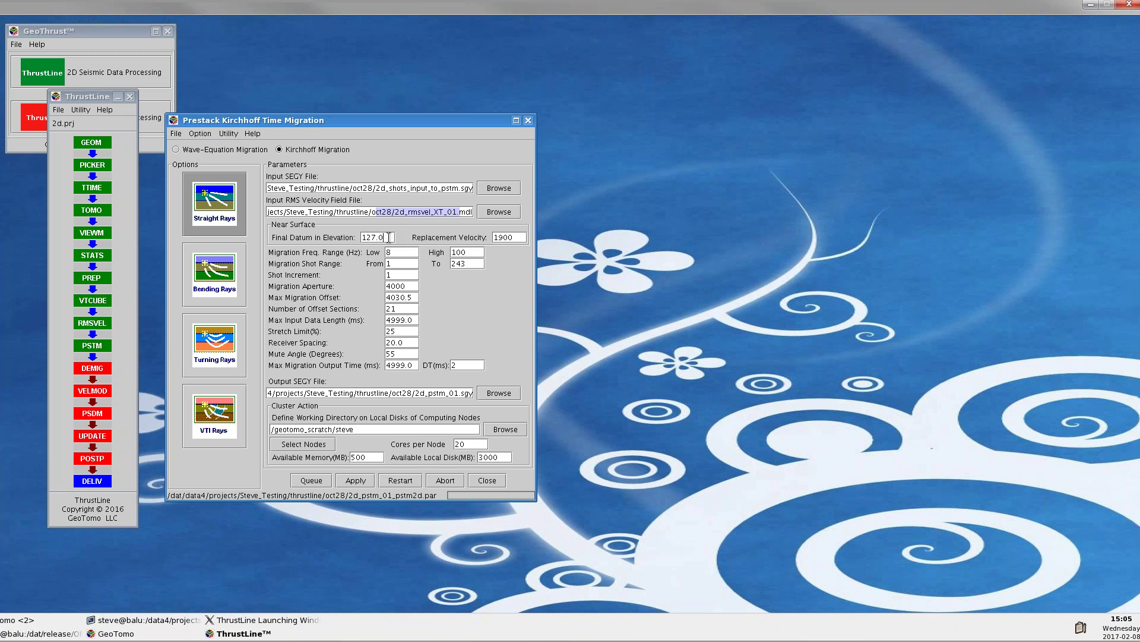
left_click_drag(388, 237, 355, 237)
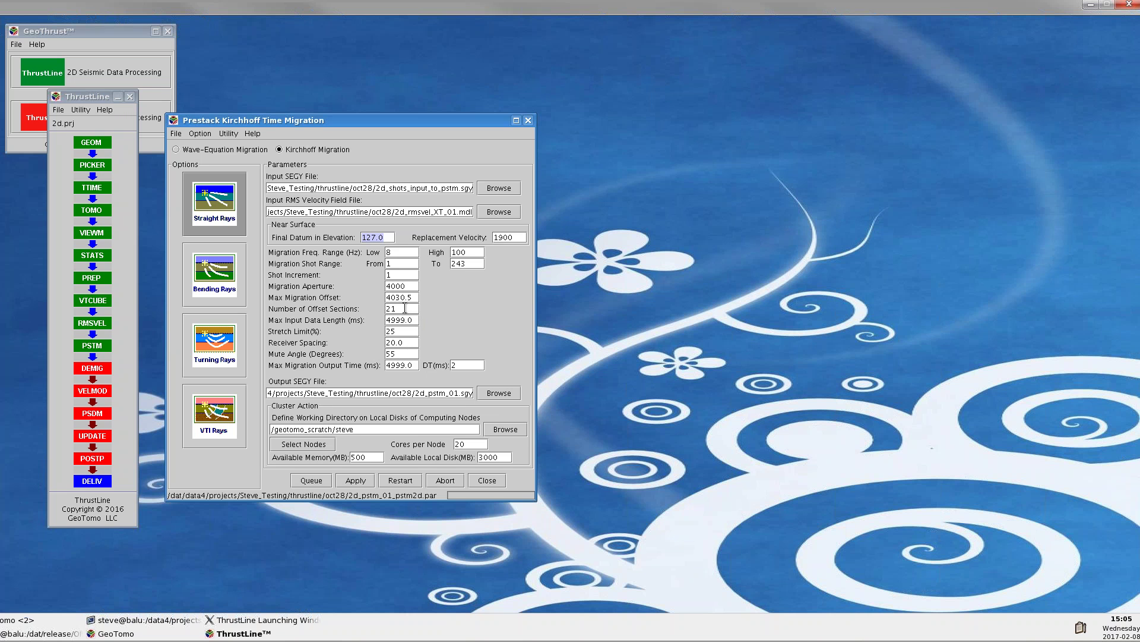
left_click_drag(410, 297, 385, 297)
left_click(442, 394)
Check the migration's advanced settings for true amplitude, CRP gathers and output range, and accept them as they are
left_click(201, 136)
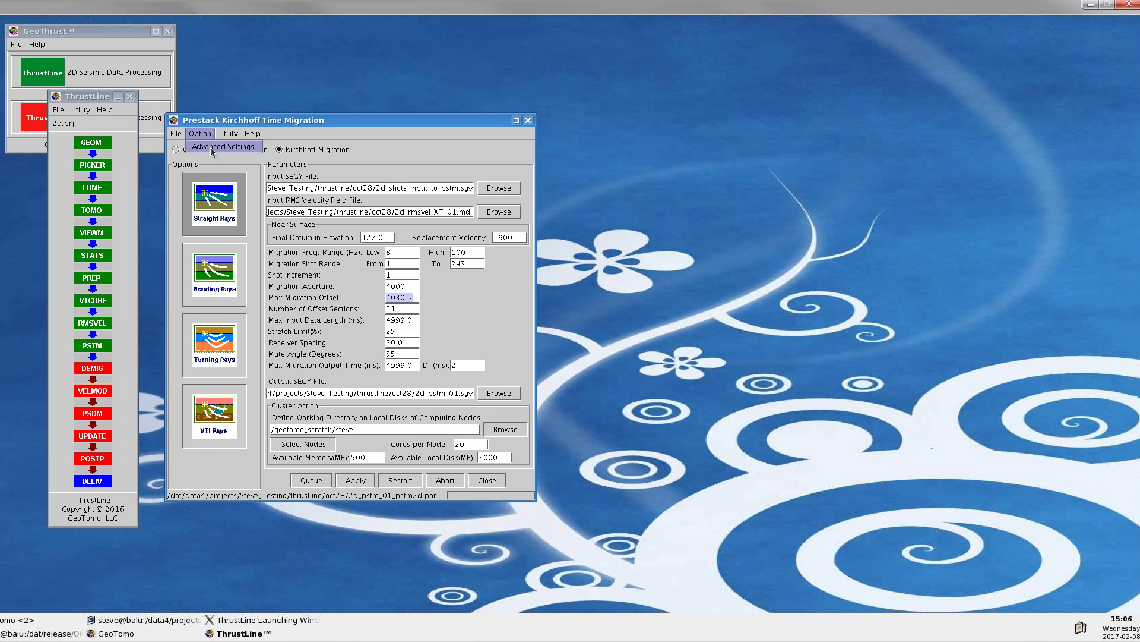
left_click(212, 148)
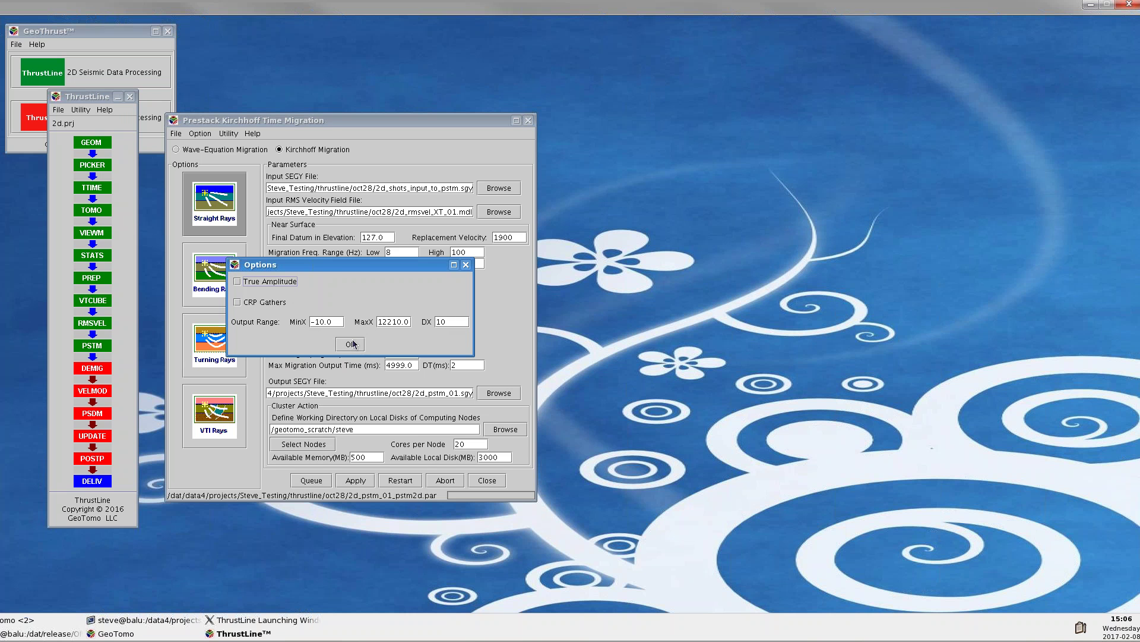
left_click_drag(350, 347, 305, 349)
left_click(359, 345)
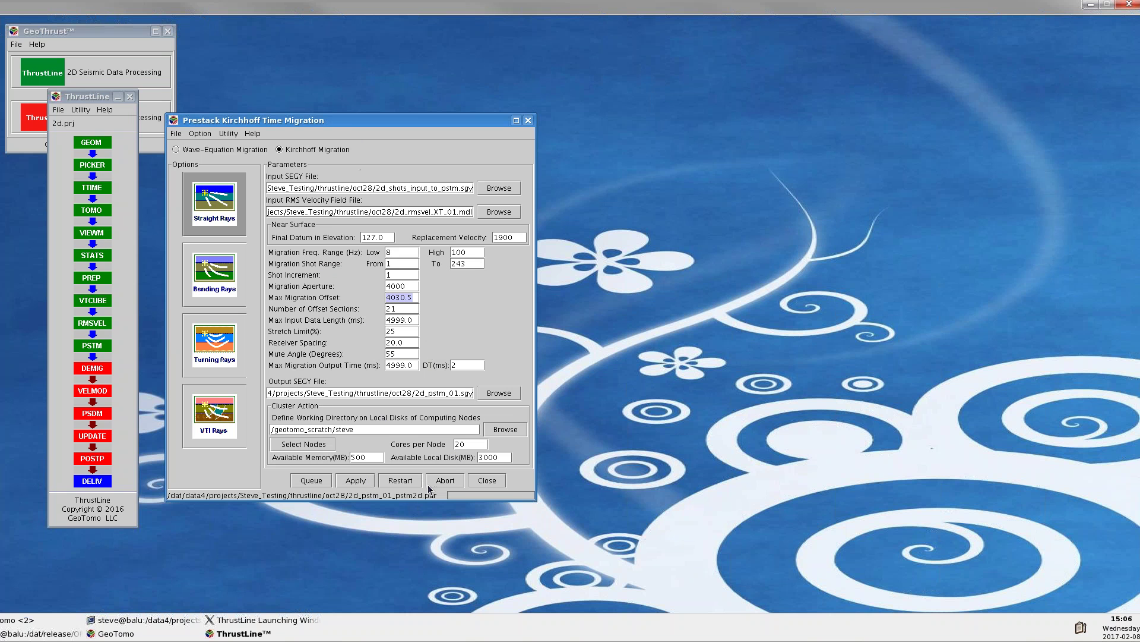
Switch to the Display SEGY window and open the migration output 2d_pstm_01.sgy, listing the files newest first
left_click(446, 394)
key("alt+Tab")
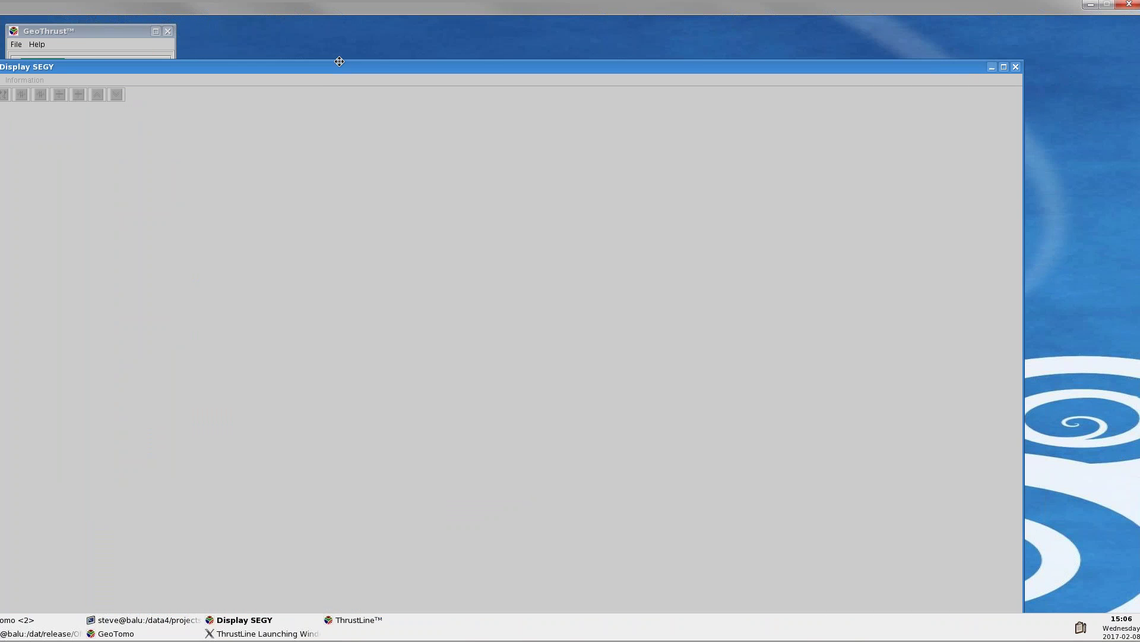
left_click(76, 54)
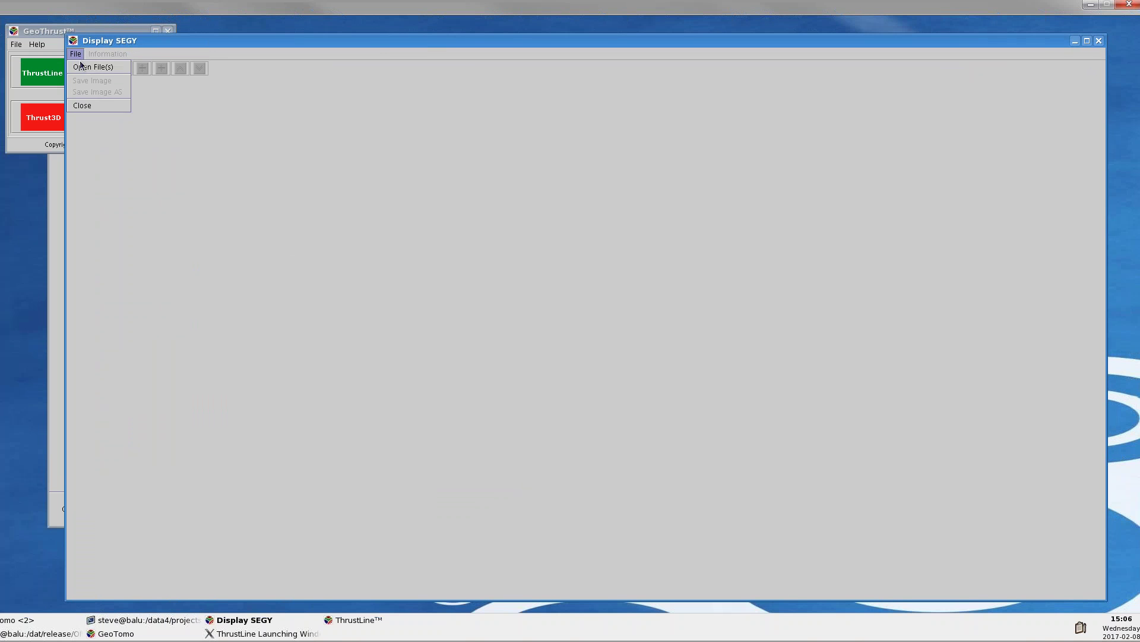
left_click(89, 70)
left_click(720, 241)
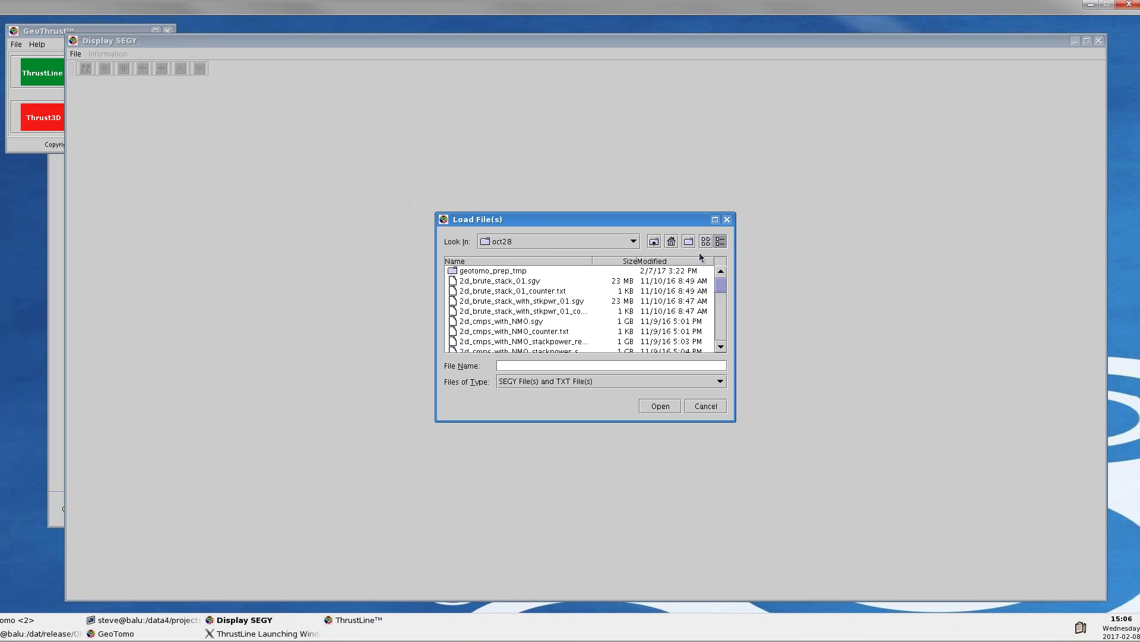
left_click(668, 261)
left_click(668, 261)
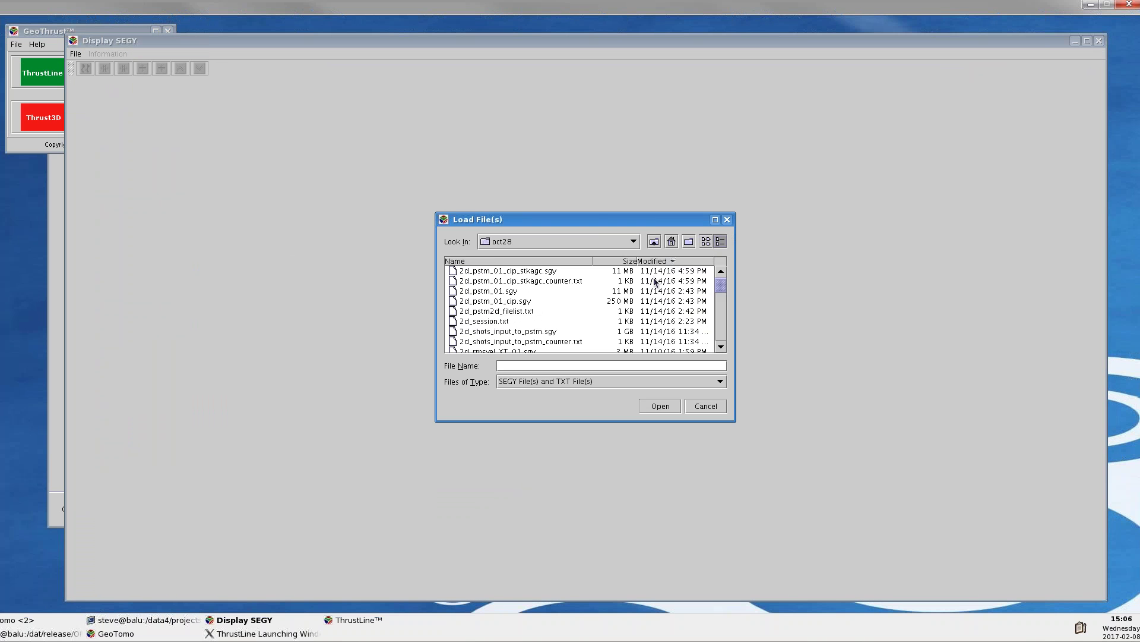
left_click(499, 292)
left_click(671, 410)
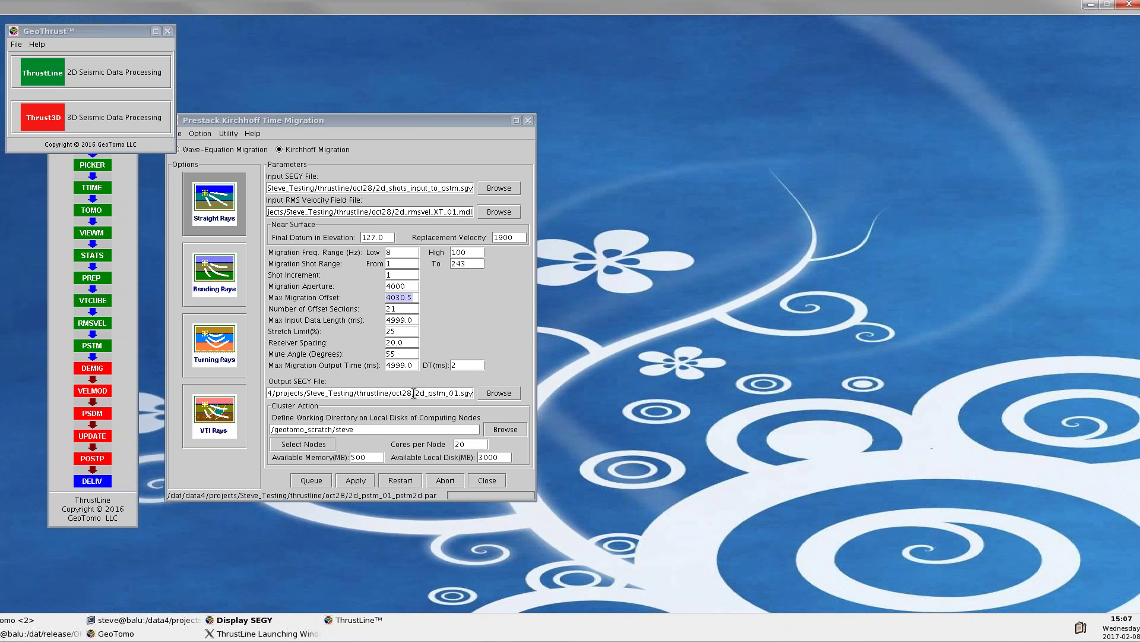
Open the PREP module and choose 2d_pstm_01_cip.sgy as the SEGY file to import
left_click(93, 278)
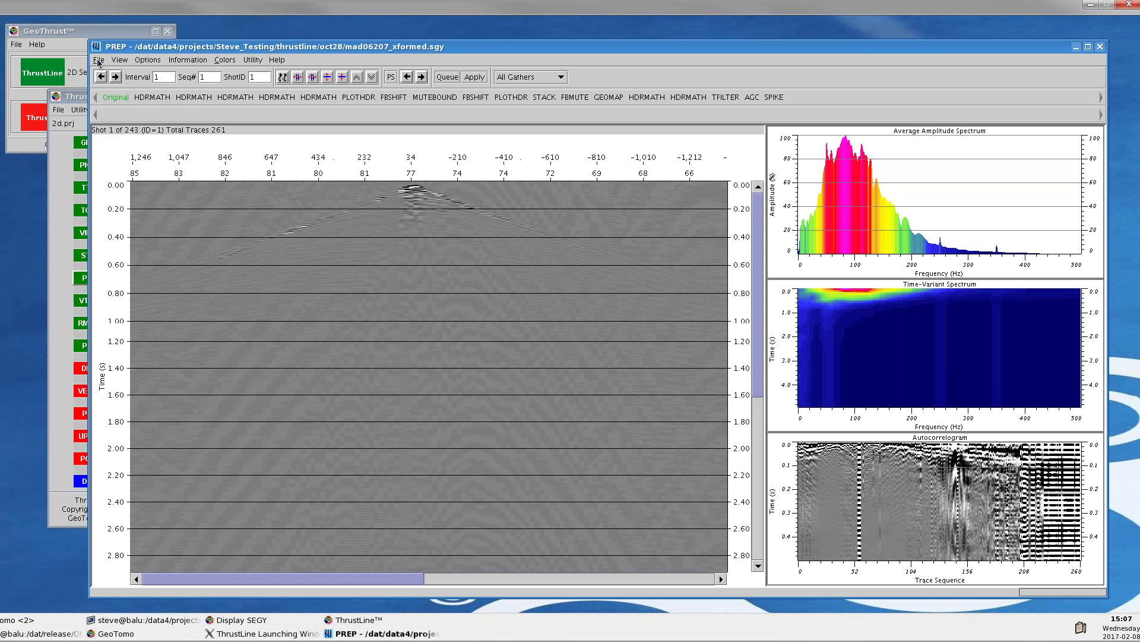
left_click(99, 60)
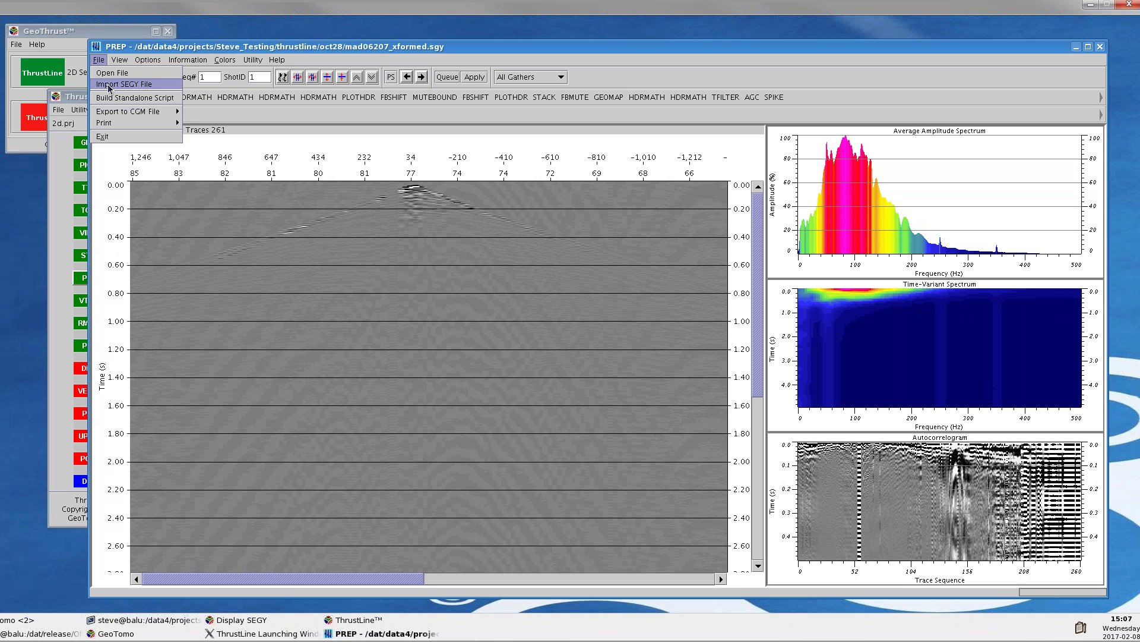
left_click(147, 90)
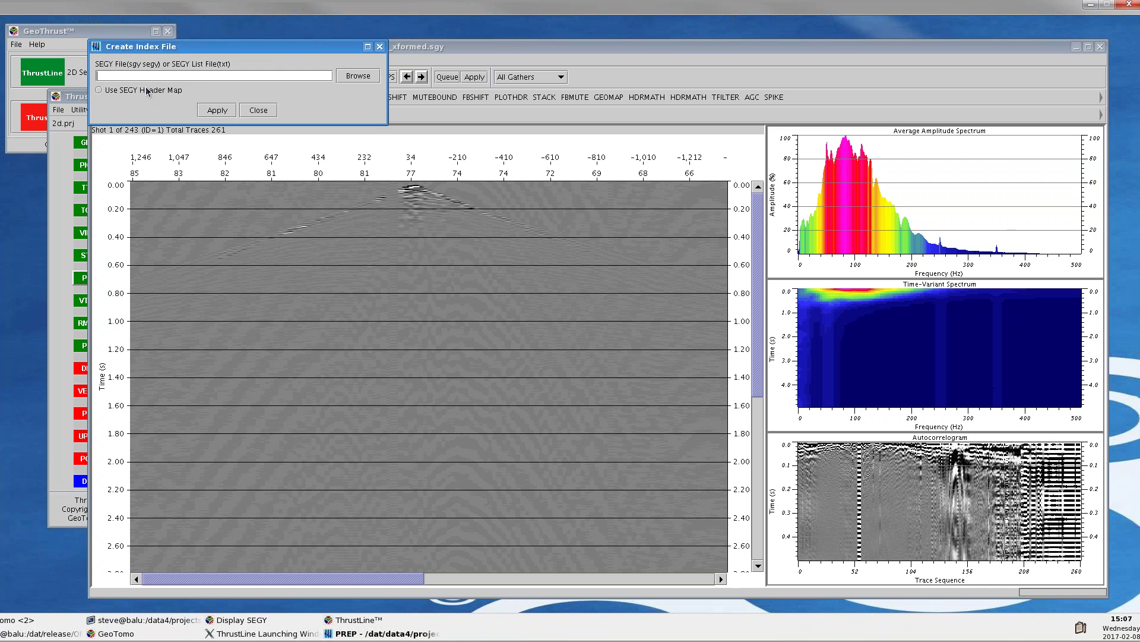
left_click(350, 77)
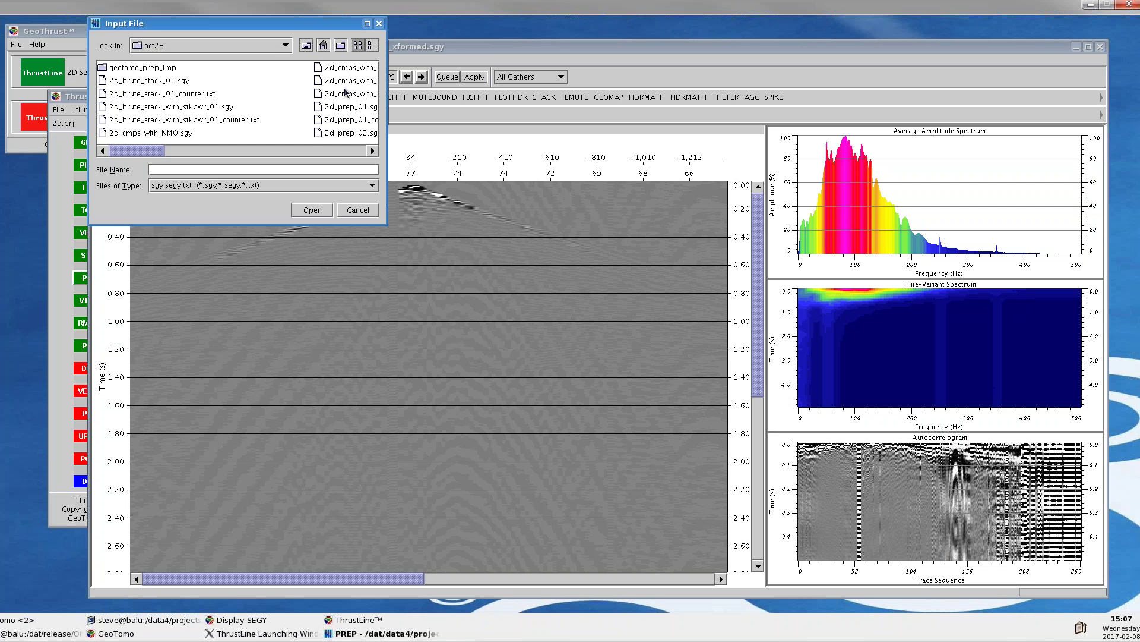
left_click_drag(386, 222, 497, 357)
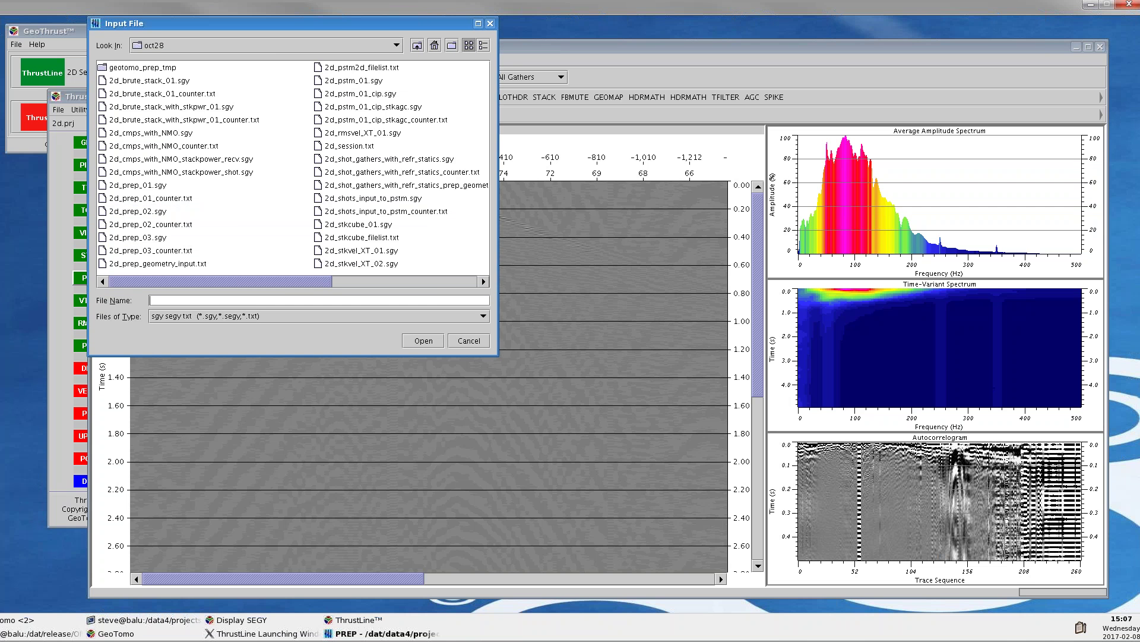
left_click(484, 45)
left_click(432, 66)
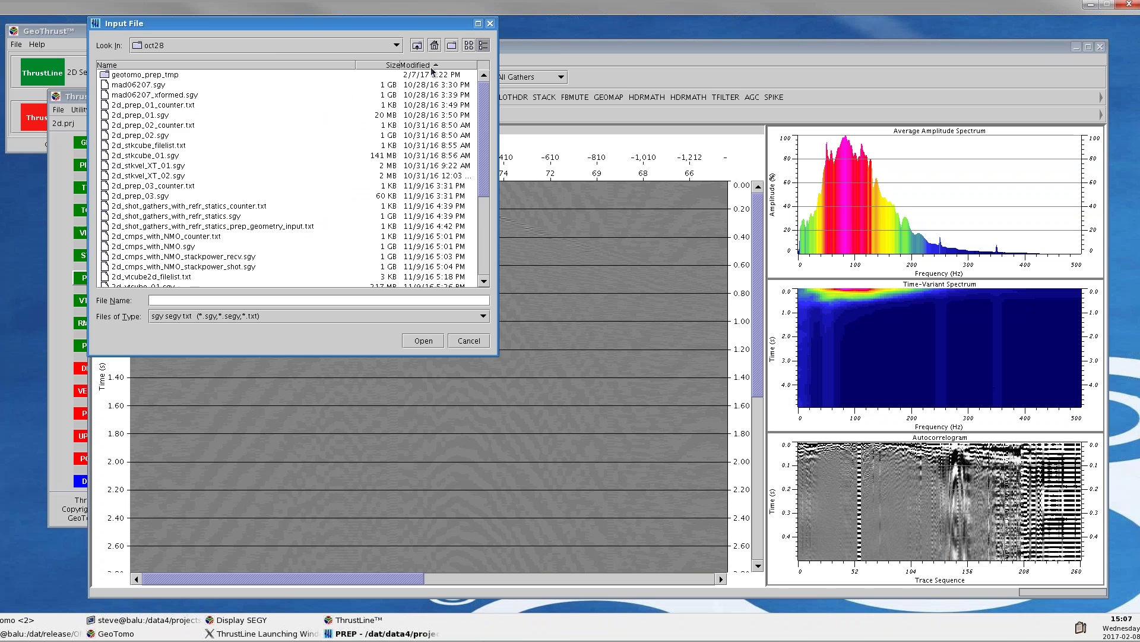
left_click(437, 64)
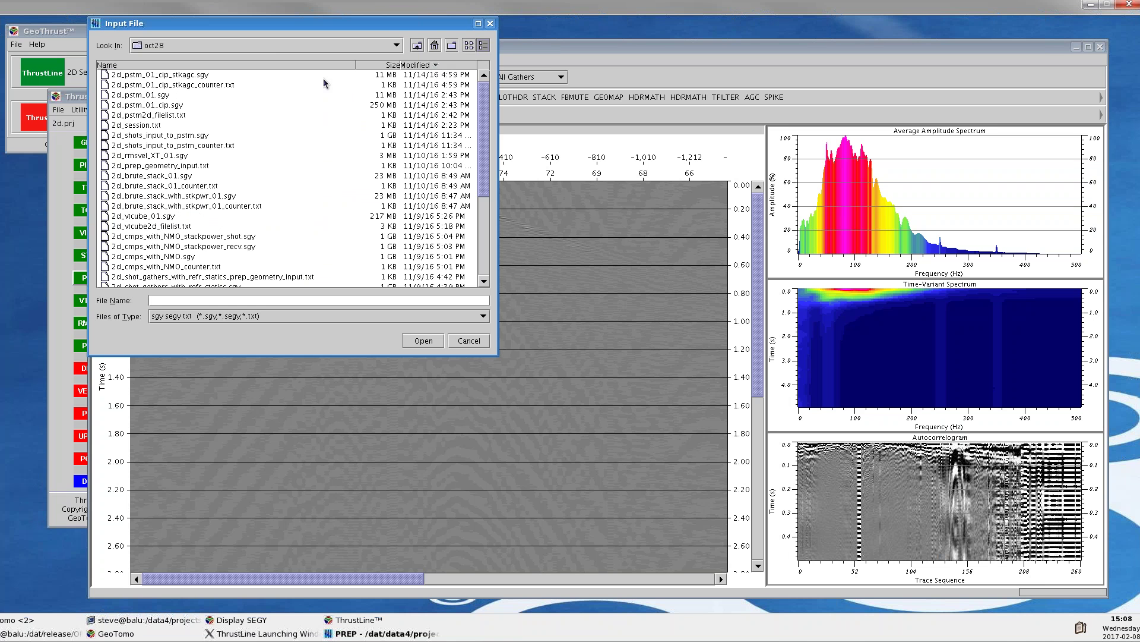
left_click(150, 105)
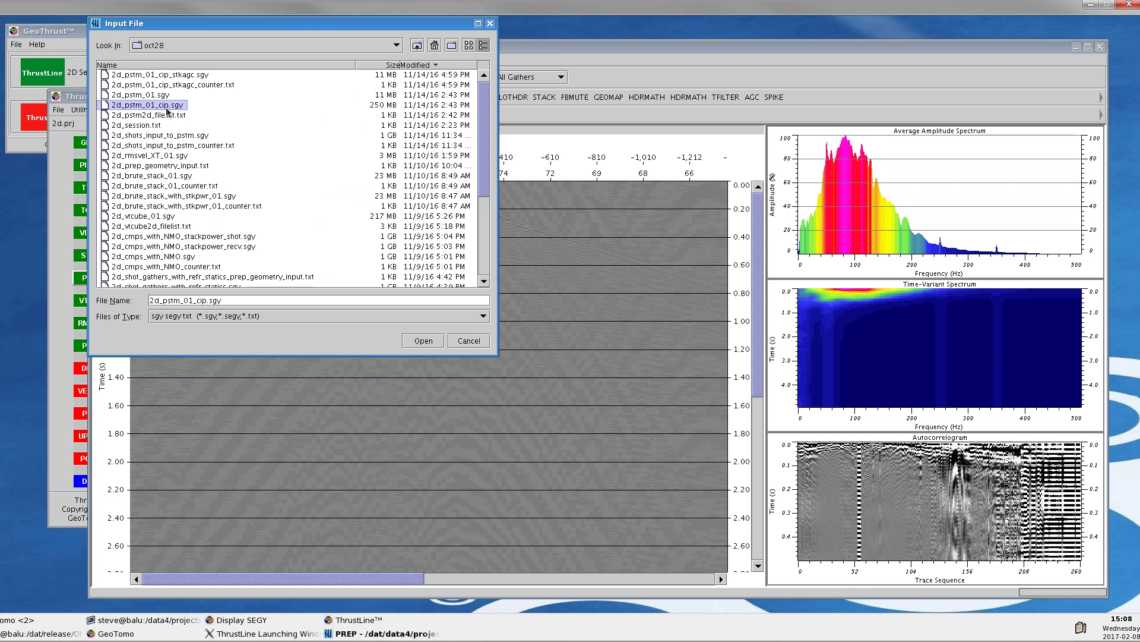
left_click(424, 340)
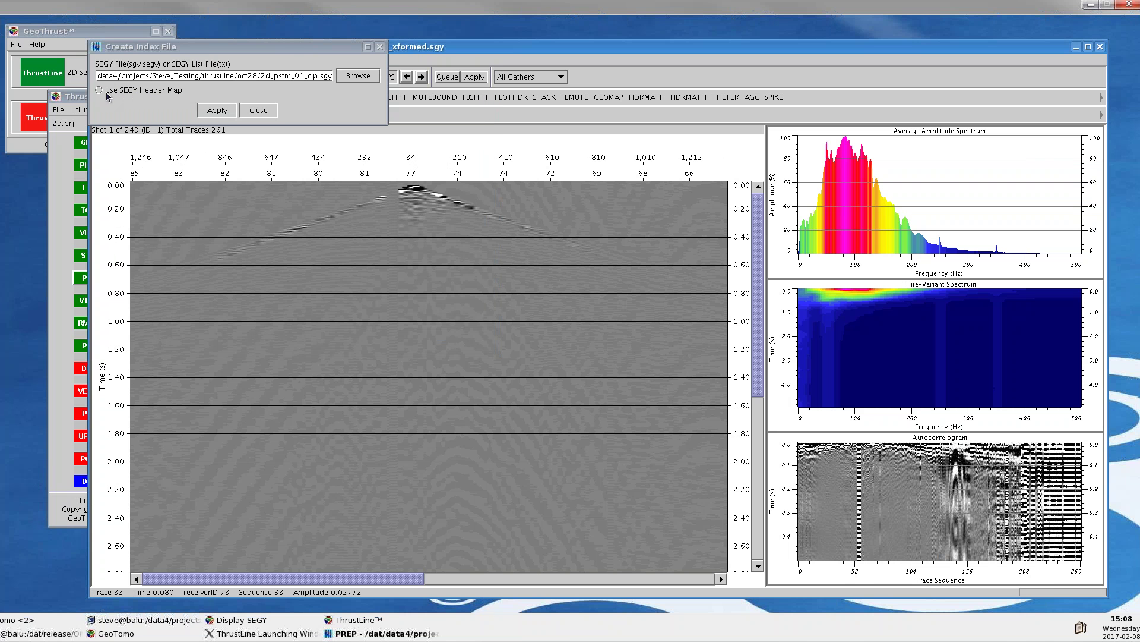
Enable the SEGY header map and view the trace headers, checking the CDP Ensemble Number at the first and last traces
left_click(100, 90)
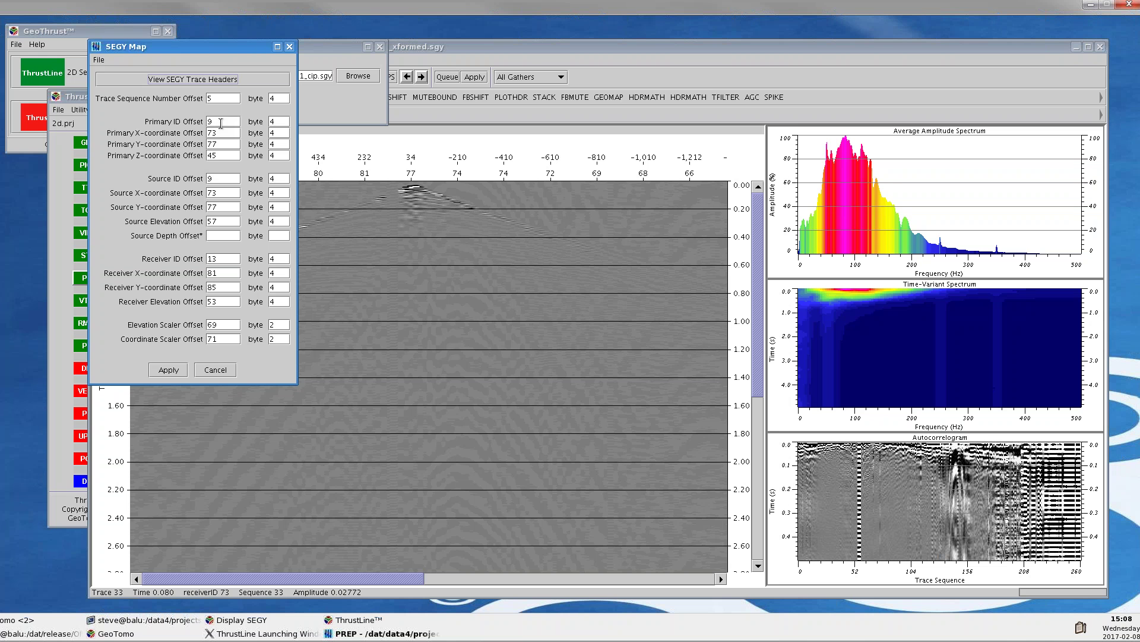
left_click(200, 81)
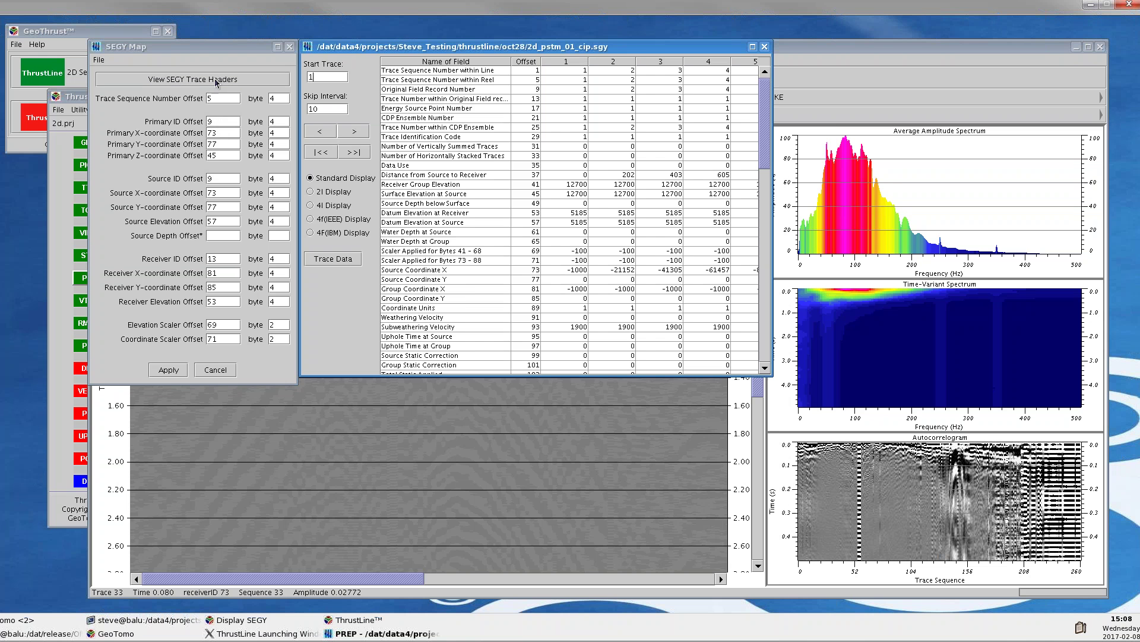
left_click_drag(405, 55, 430, 57)
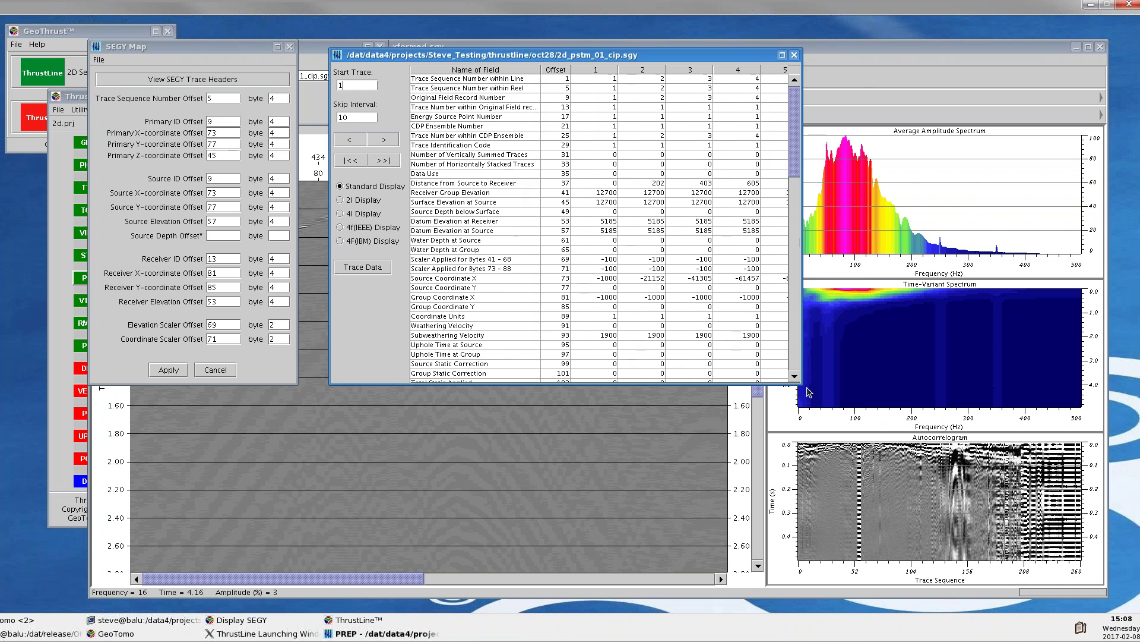
mouse_move(801, 385)
left_mouse_down()
mouse_move(918, 611)
mouse_move(1009, 614)
left_mouse_up()
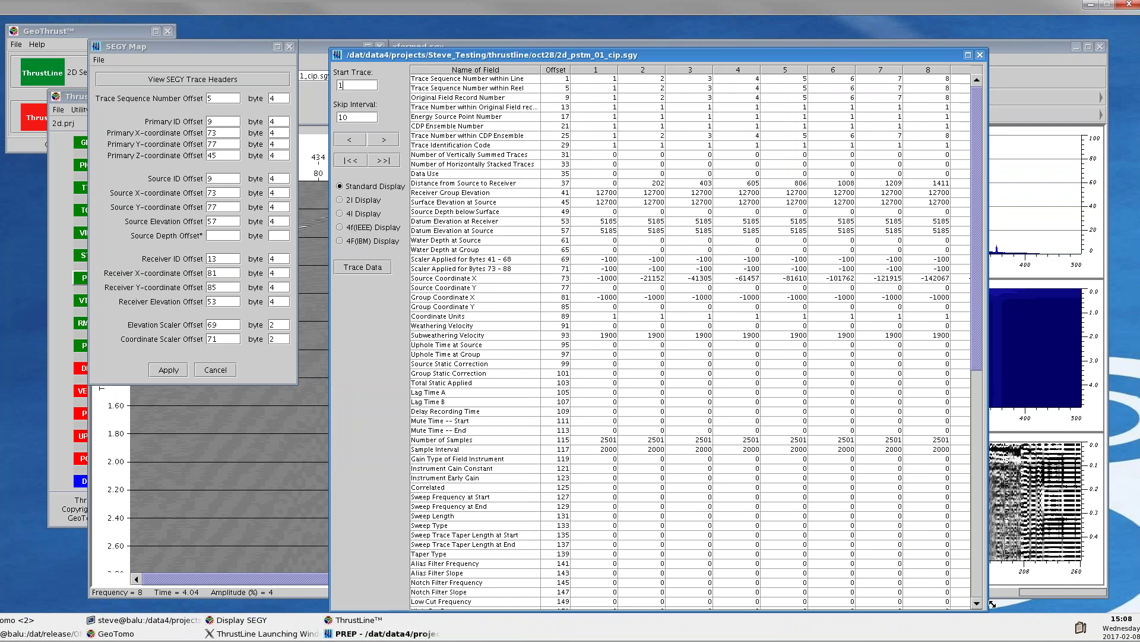
left_click(510, 125)
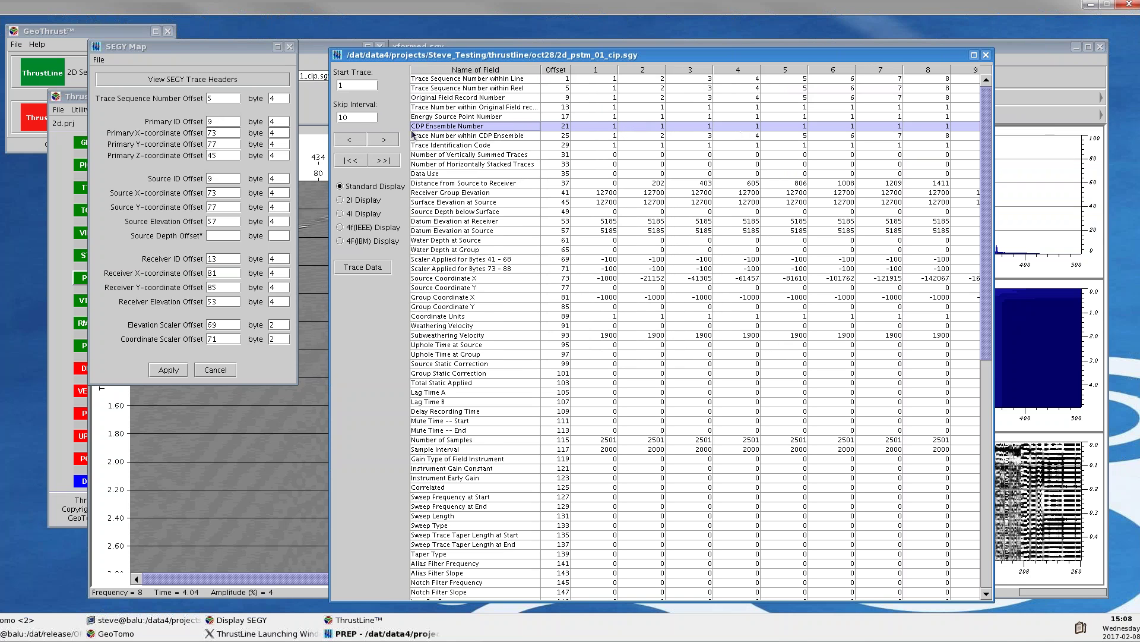
left_click(384, 160)
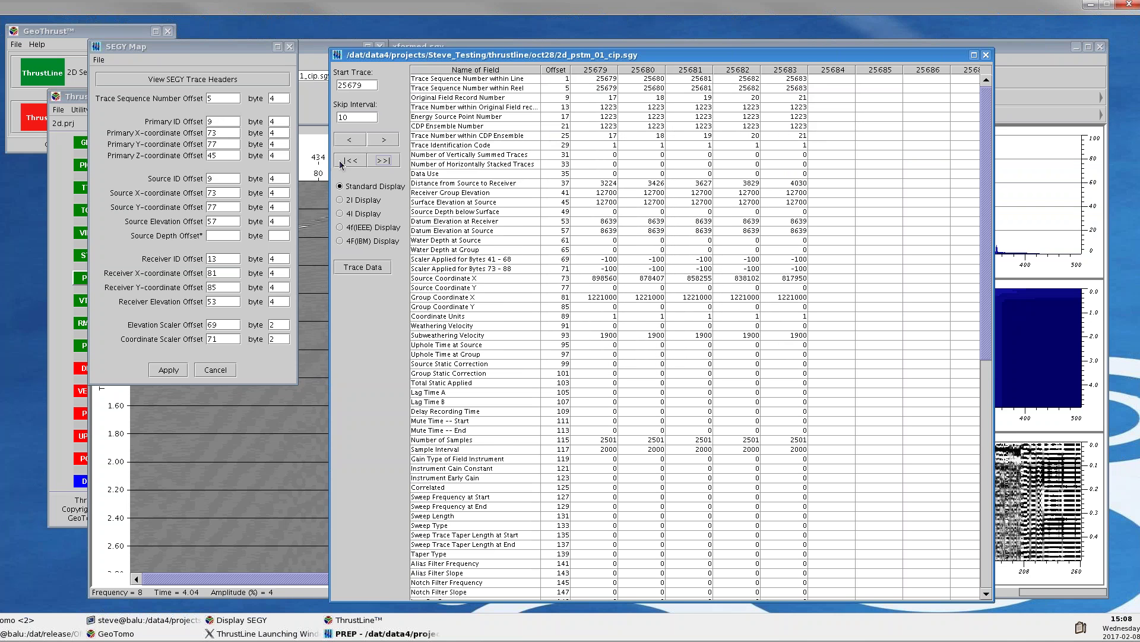
left_click(358, 162)
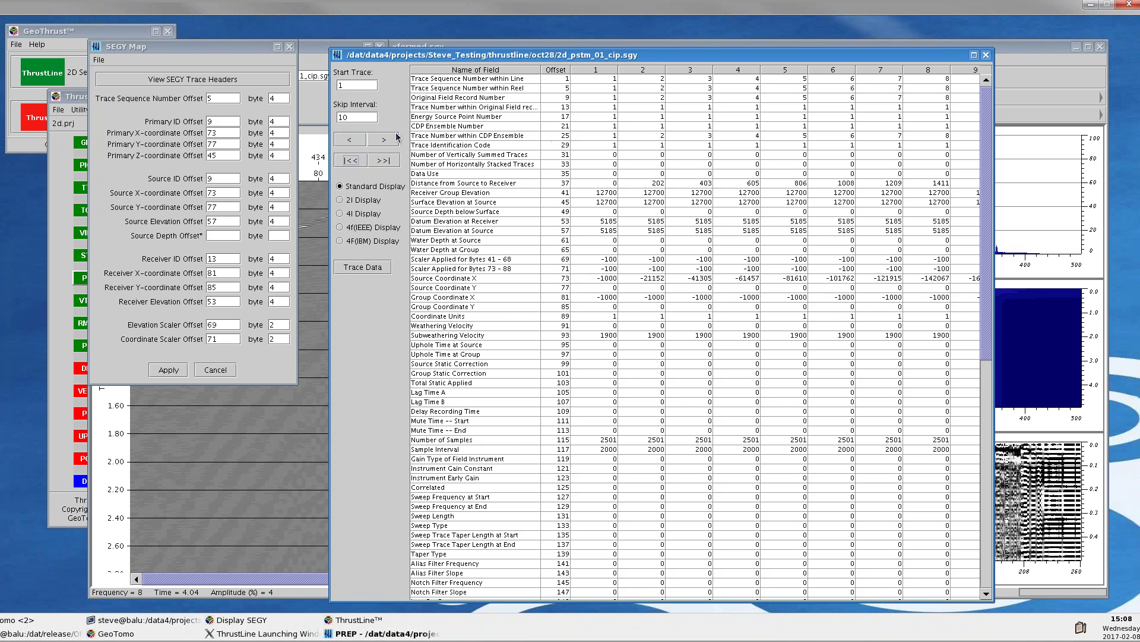
Map the Primary ID to offset 21, the Primary X-coordinate to offset 81 and the Primary Y-coordinate to offset 85
double_click(224, 121)
type("21")
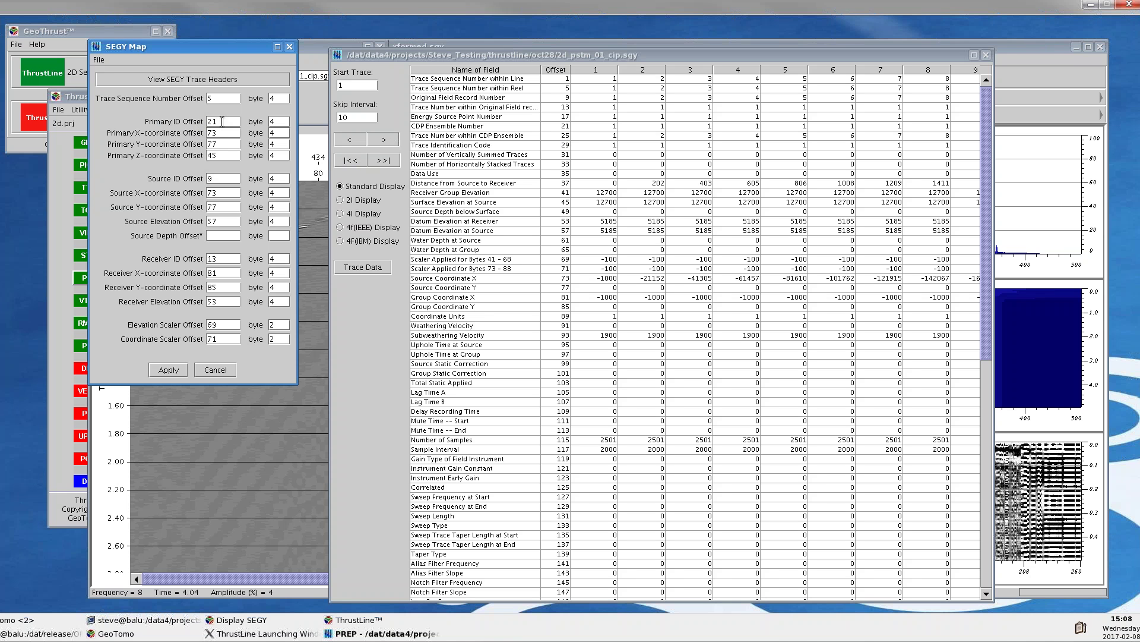
key("Tab")
type("81")
key("Tab")
type("85")
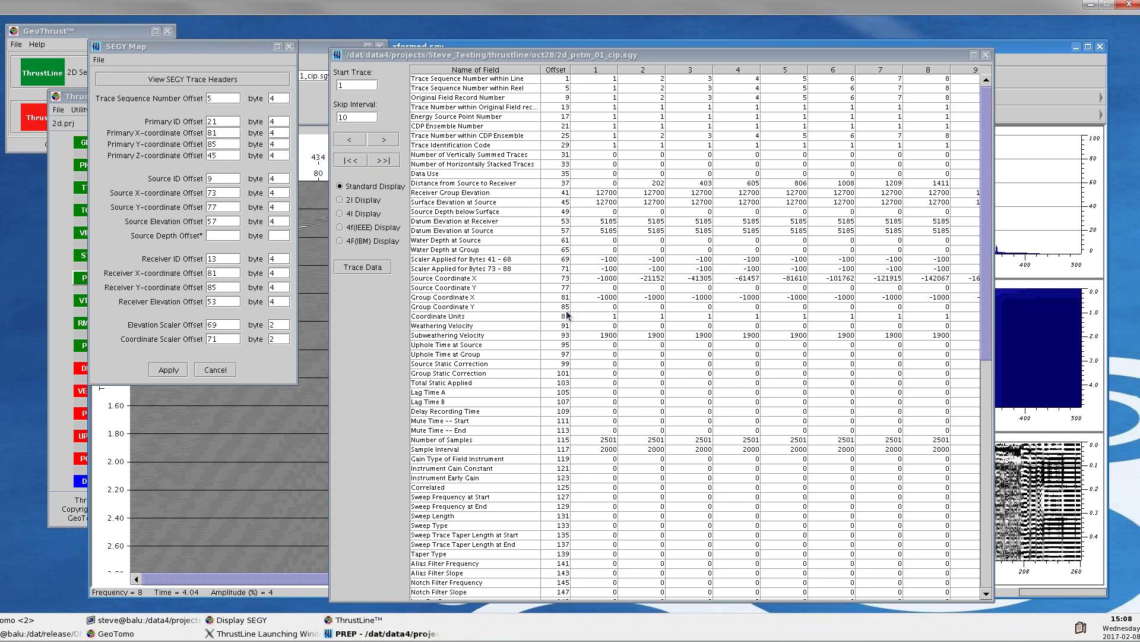
Examine the trace header rows for the group coordinates, source coordinates and source-to-receiver distance
left_click(551, 297)
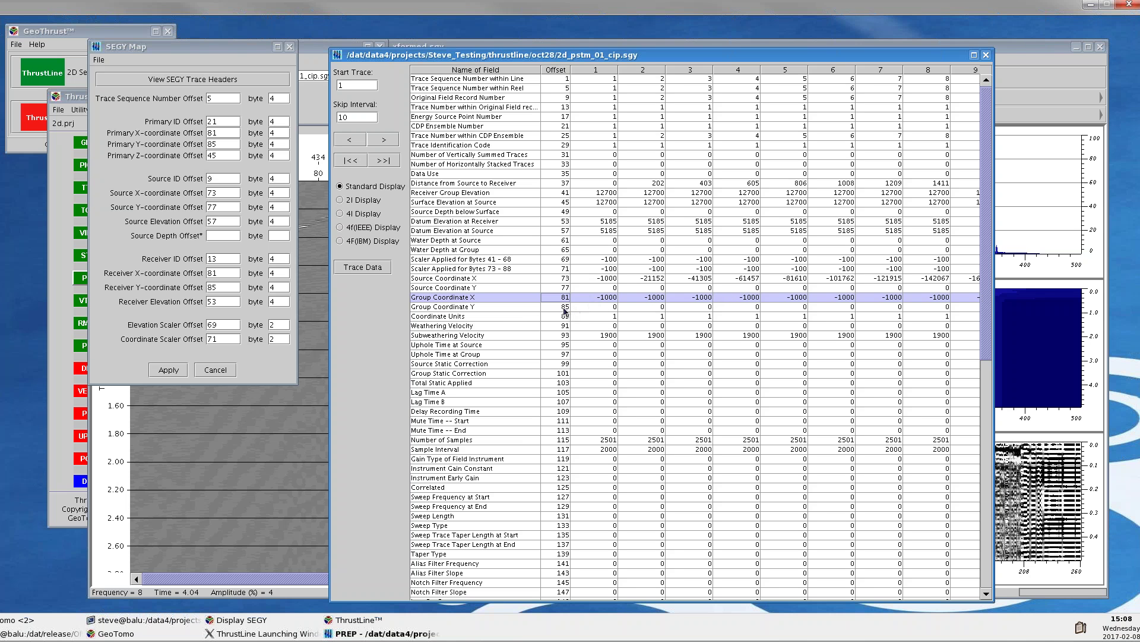
left_click_drag(460, 301, 461, 307)
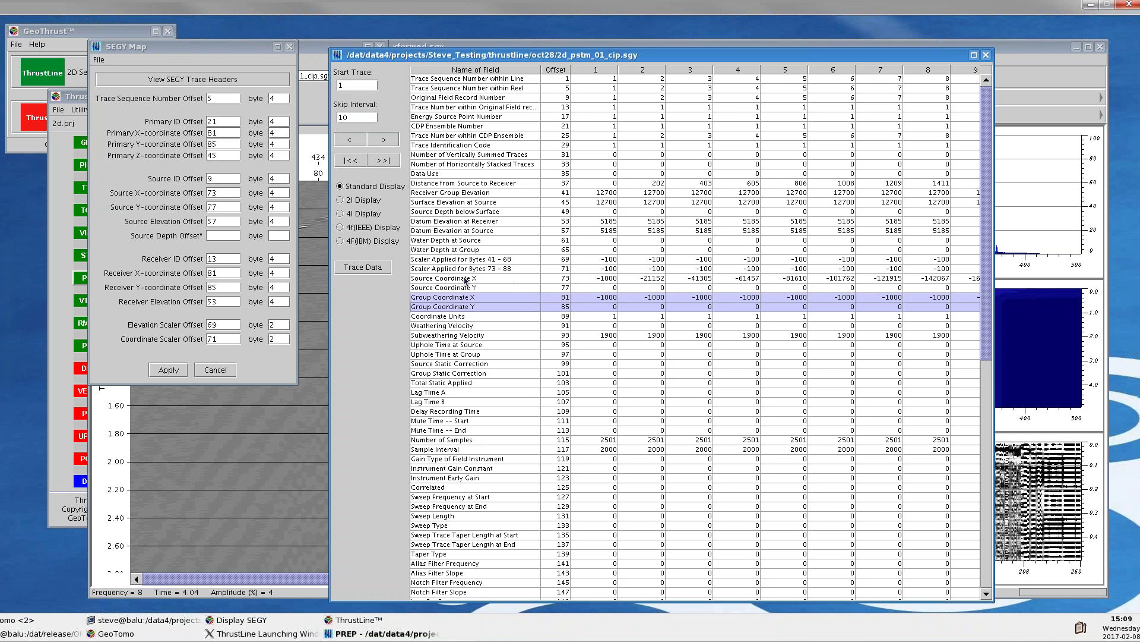
left_click_drag(466, 281, 468, 290)
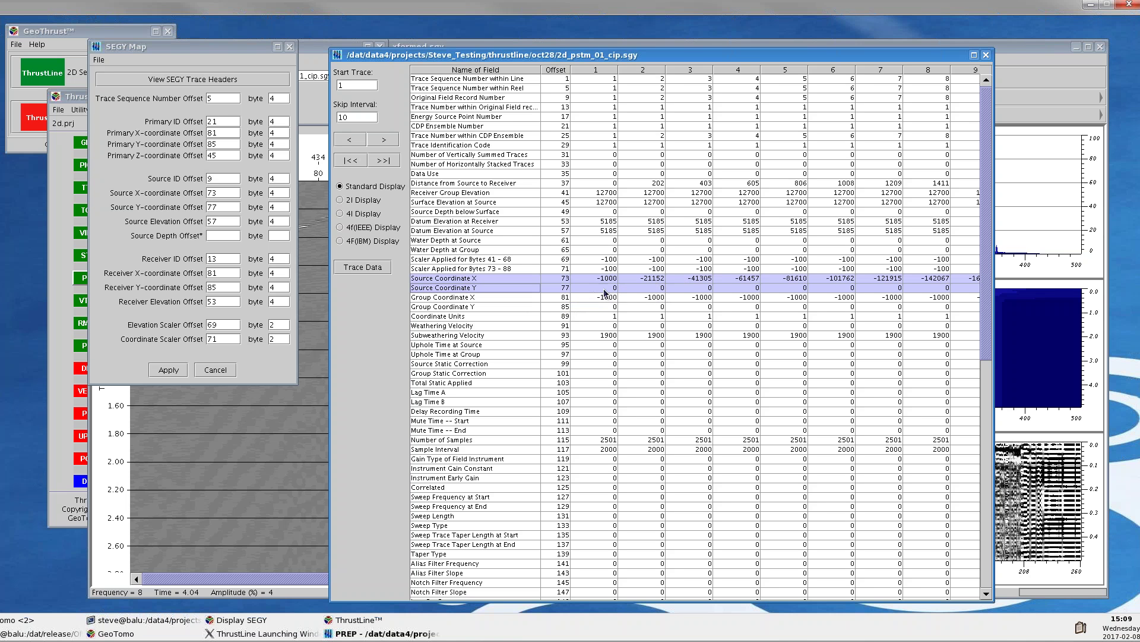
left_click(615, 183)
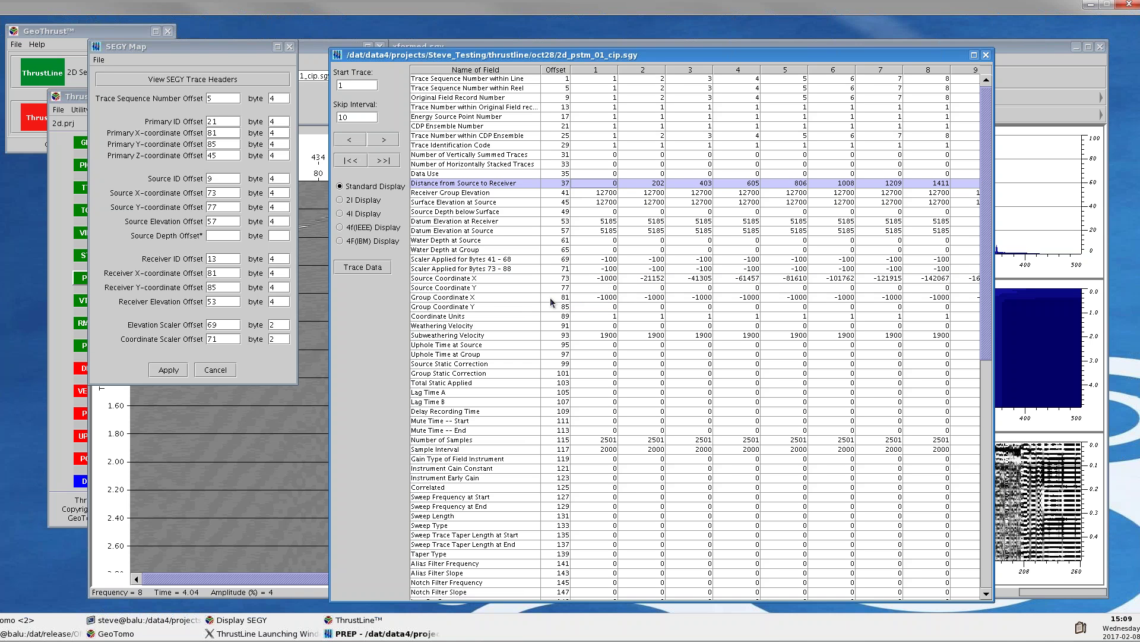
left_click(535, 298)
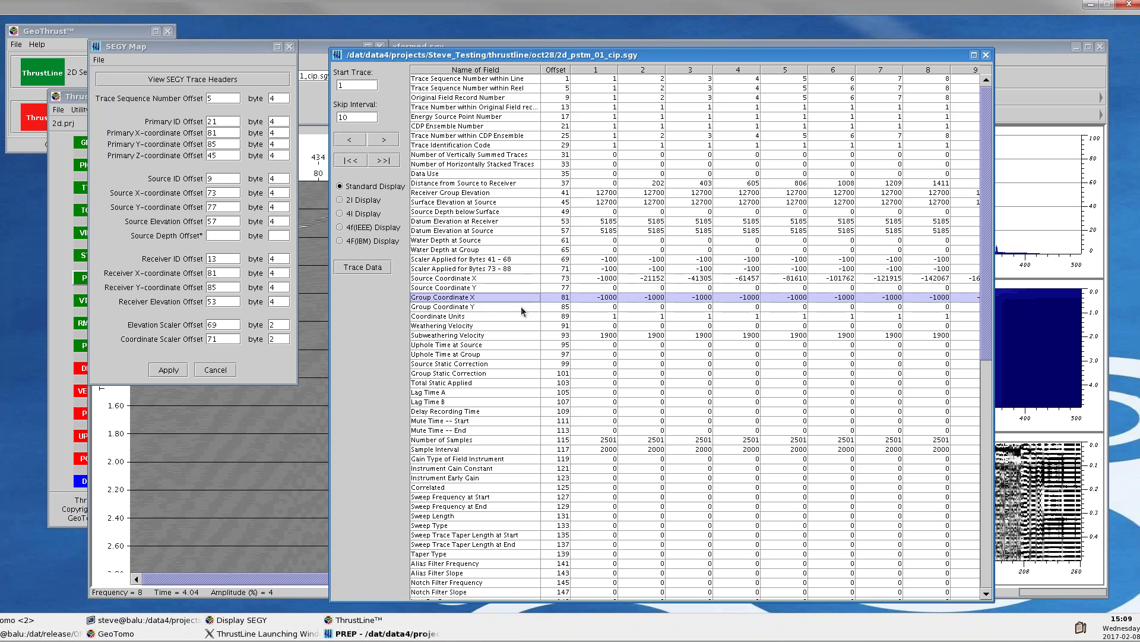
left_click(521, 306)
left_click(529, 295, "ctrl")
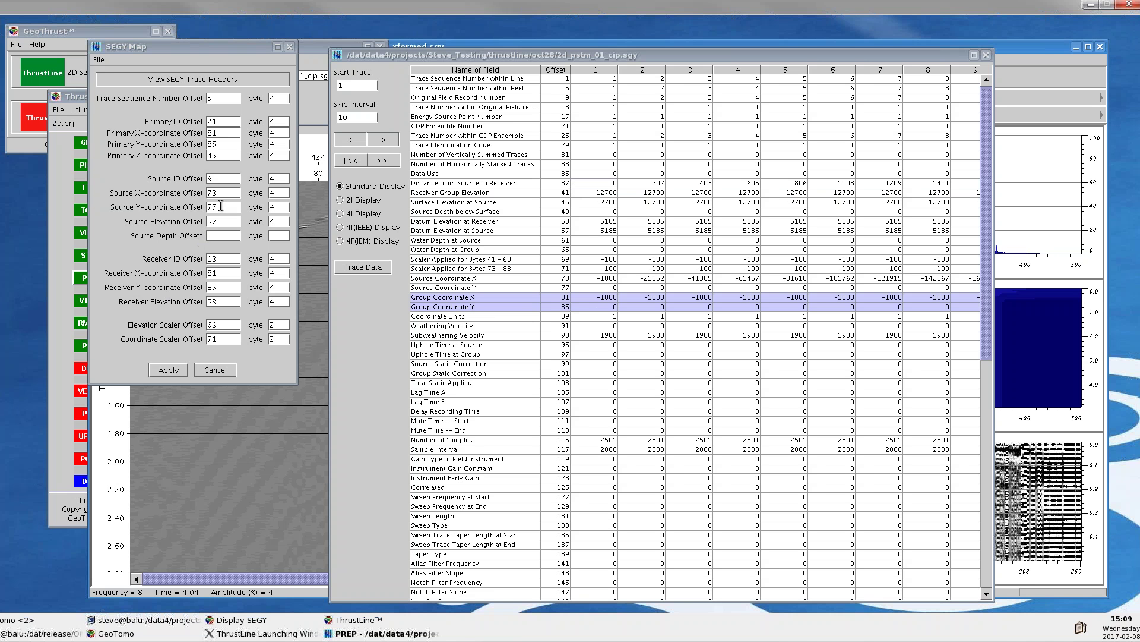
Set the Primary Z-coordinate offset to 41 and apply the SEGY map
left_click(223, 135)
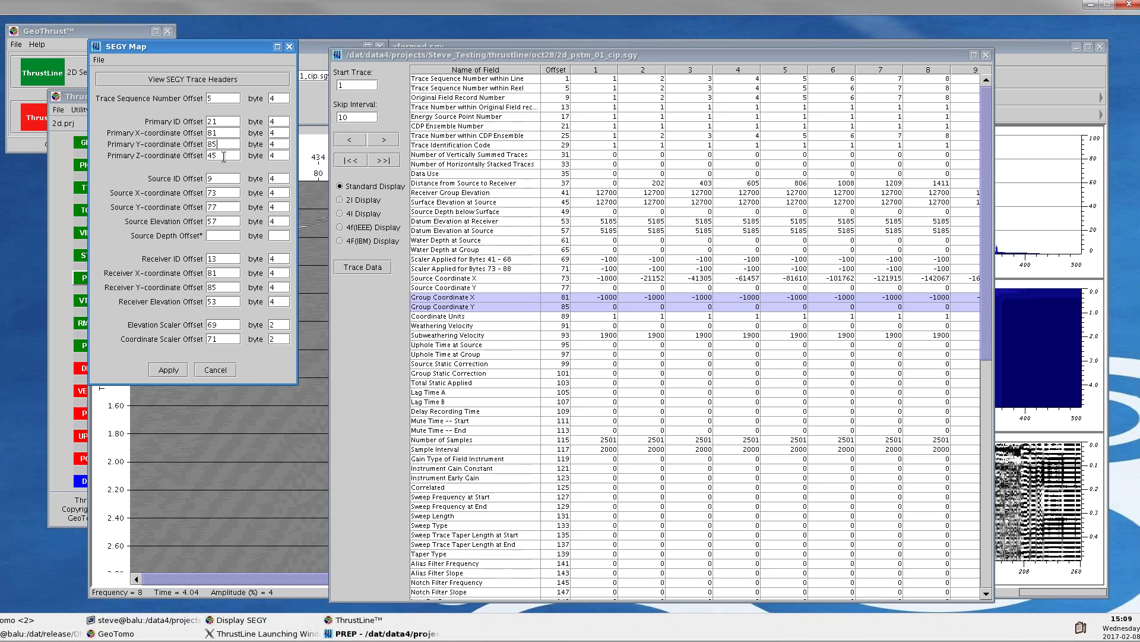
left_click_drag(226, 157, 187, 152)
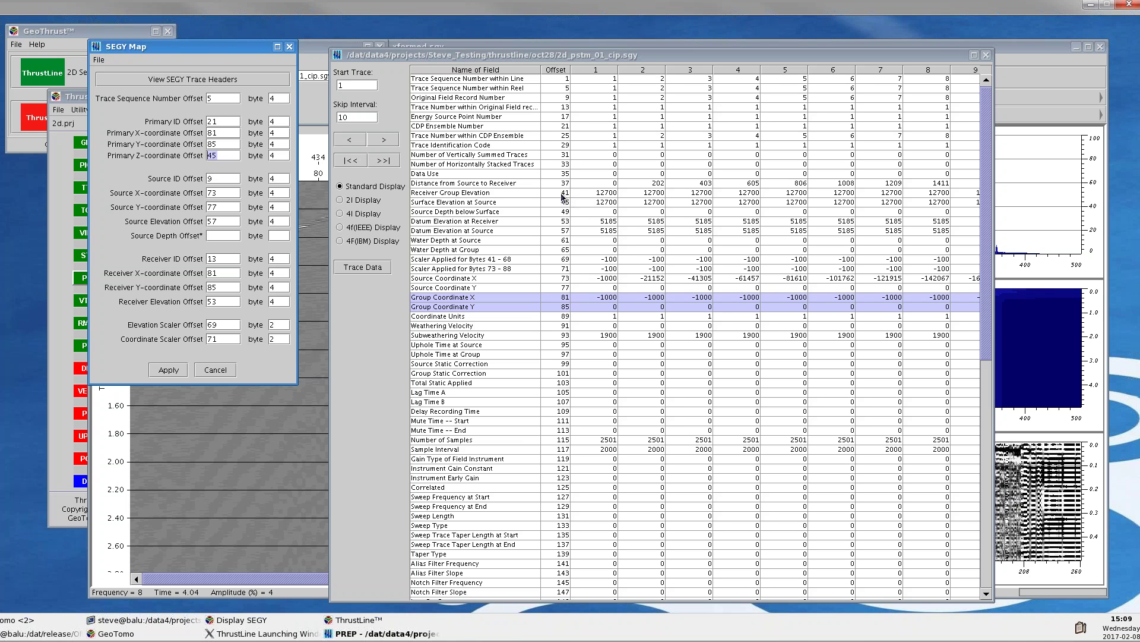
left_click(223, 154)
type("4")
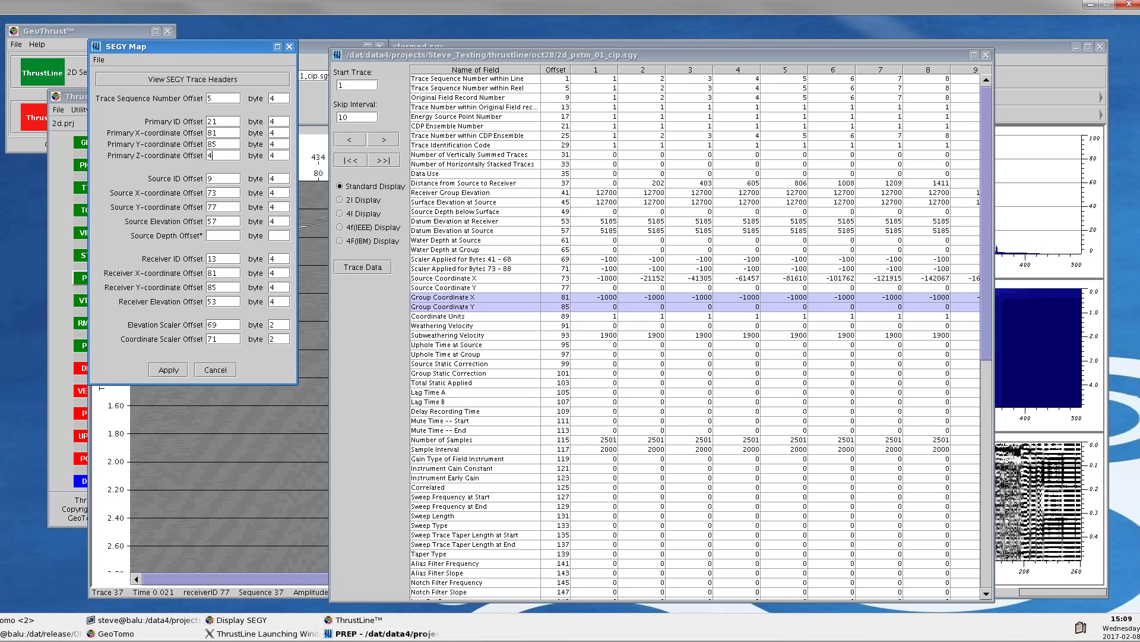
type("1")
left_click(170, 369)
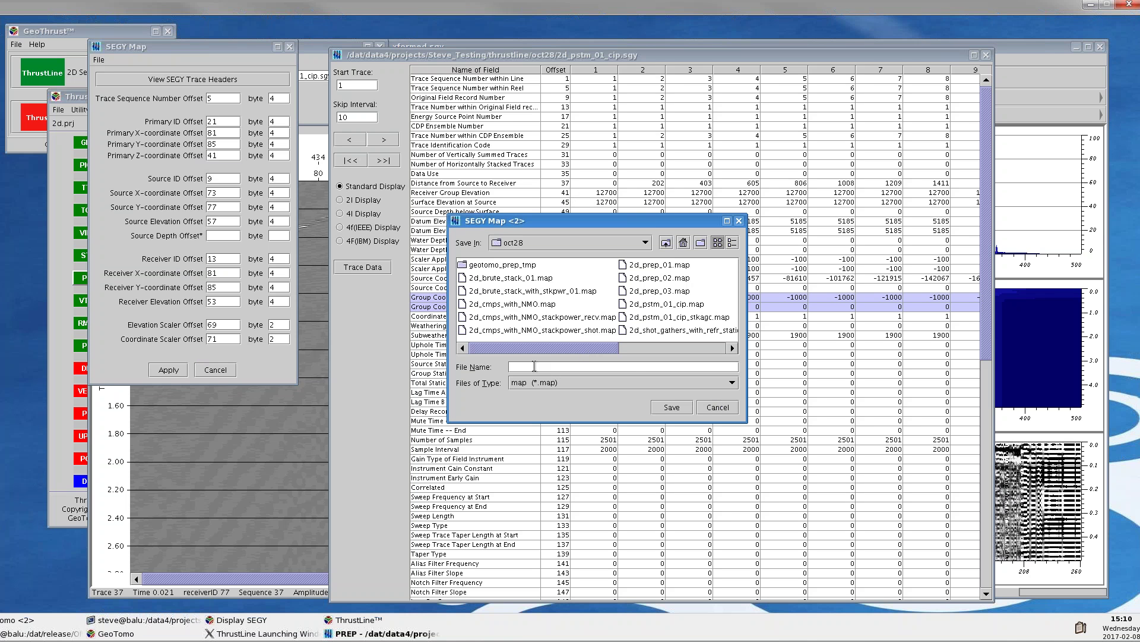
Cancel saving the header map and close the SEGY map, trace header and index file windows
left_click(534, 367)
left_click(718, 408)
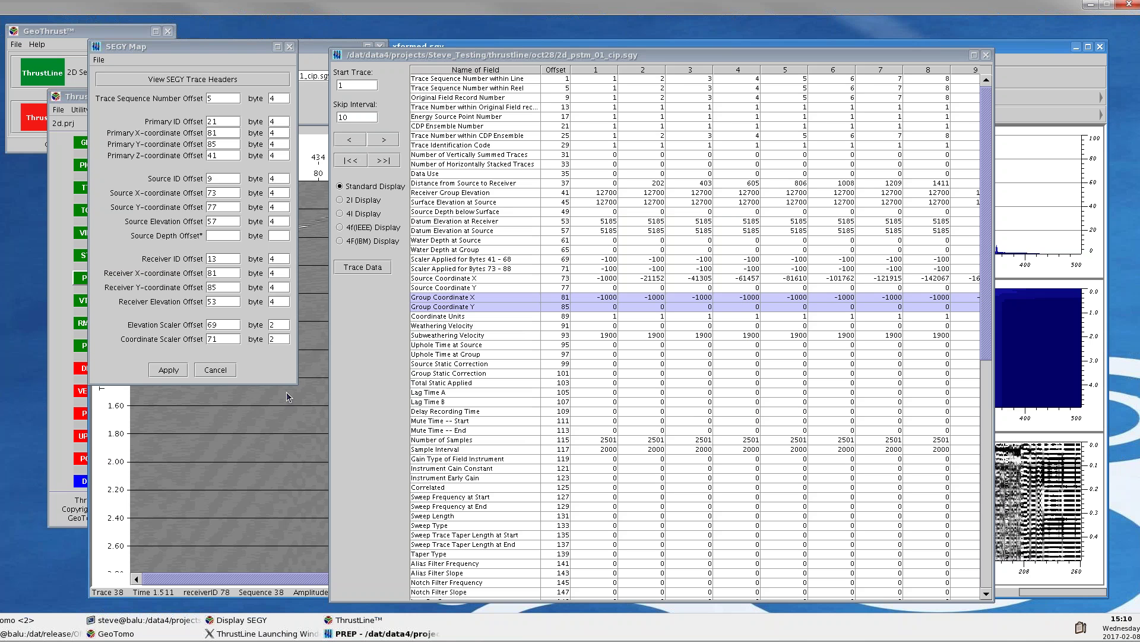
left_click(221, 371)
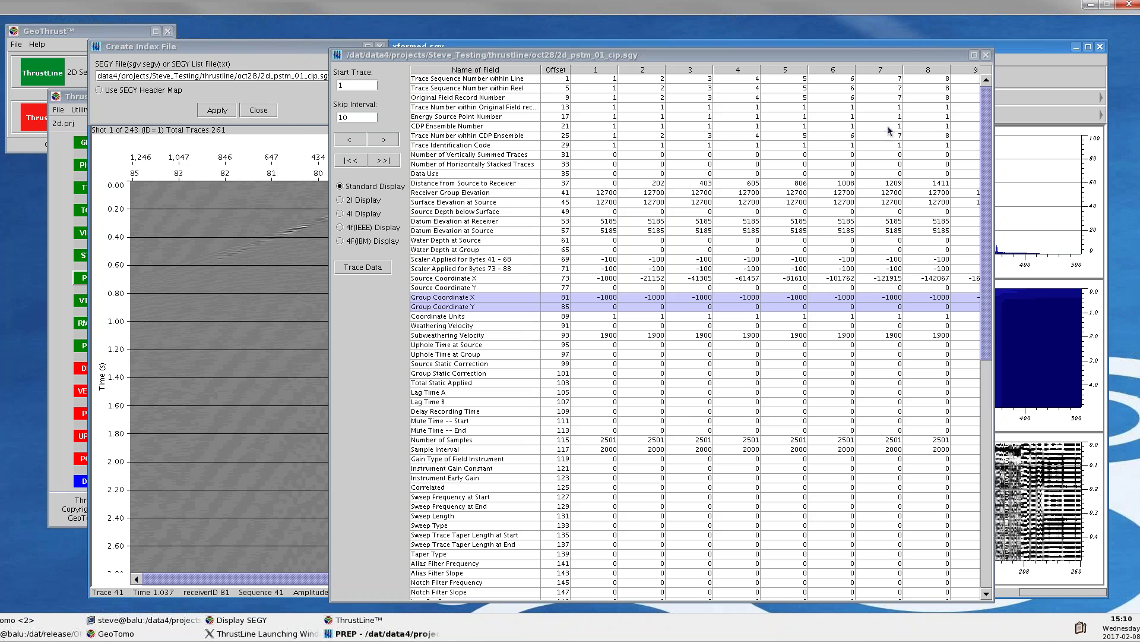
left_click(986, 54)
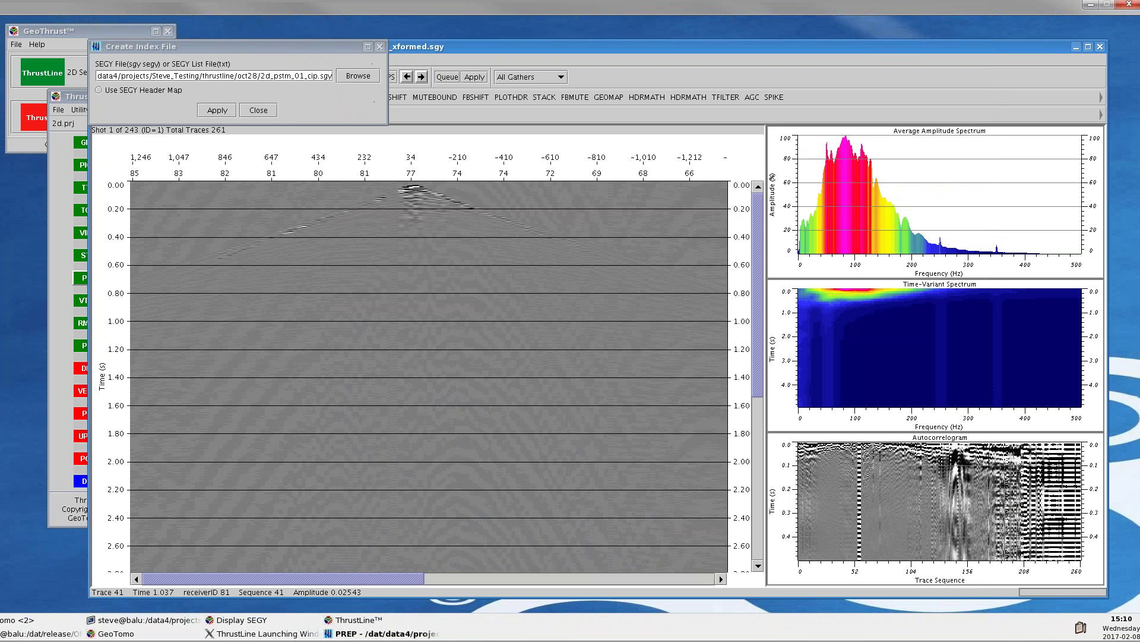
left_click(258, 110)
Open 2d_pstm_01_cip.sgy in PREP from the oct28 folder, listing the files newest first in an enlarged file chooser
left_click(100, 60)
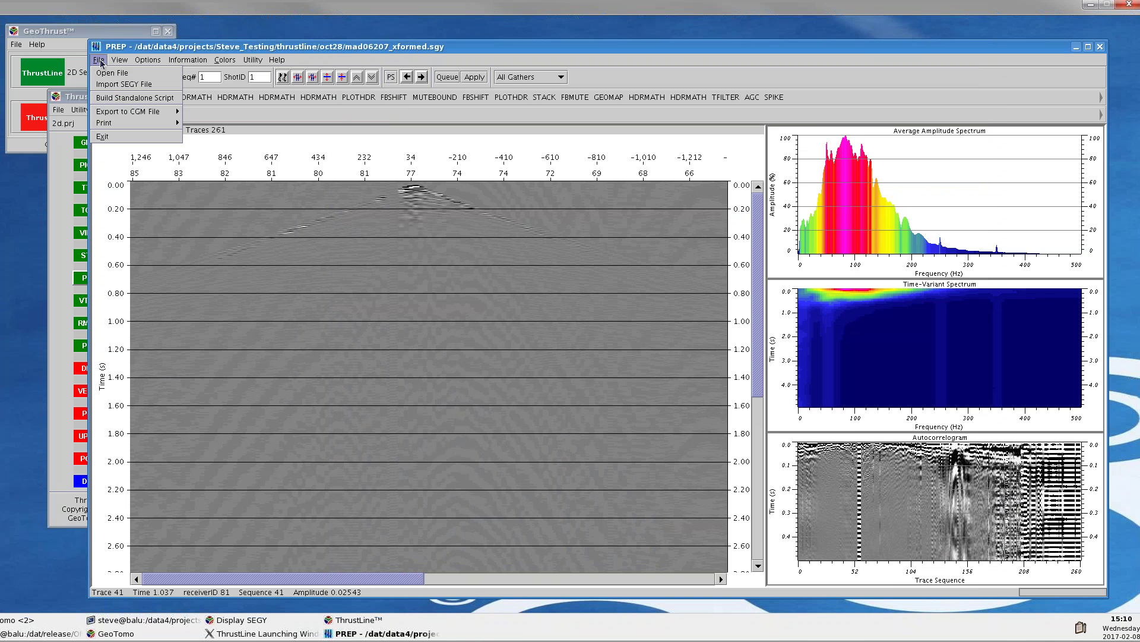
left_click(110, 74)
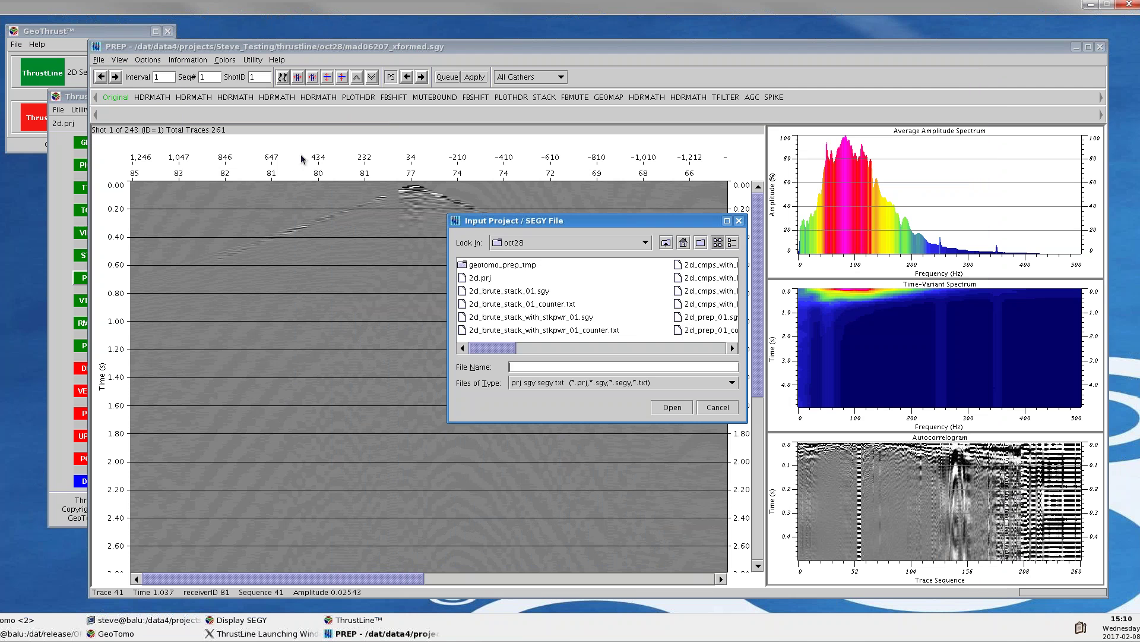
left_click(734, 243)
left_click(700, 262)
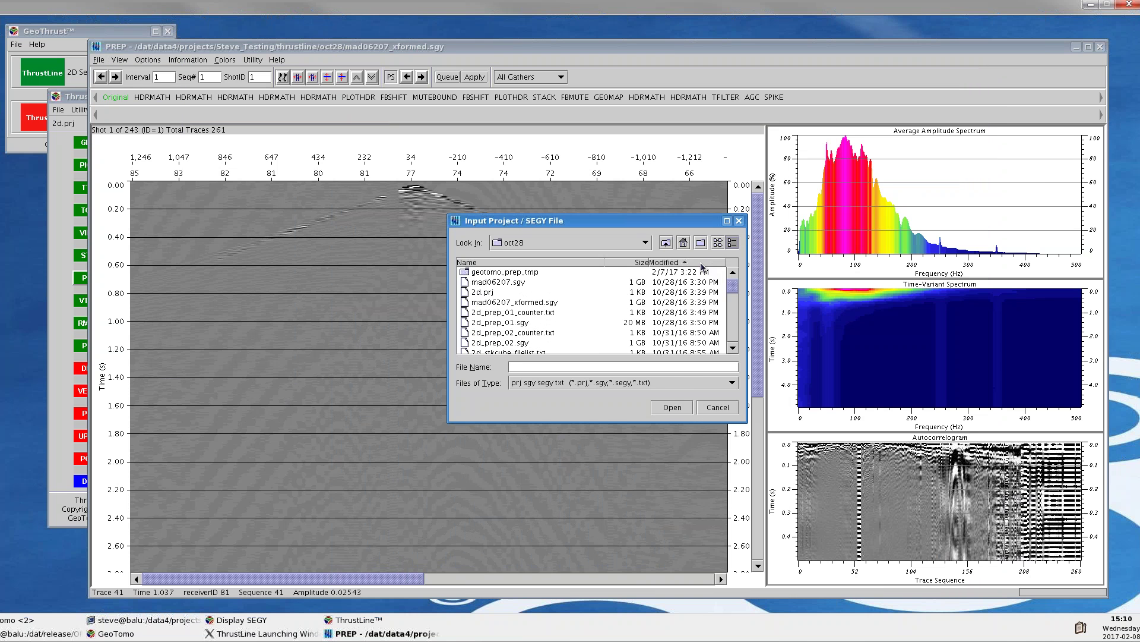
left_click(700, 262)
left_click_drag(635, 224, 384, 164)
left_click_drag(497, 361, 649, 493)
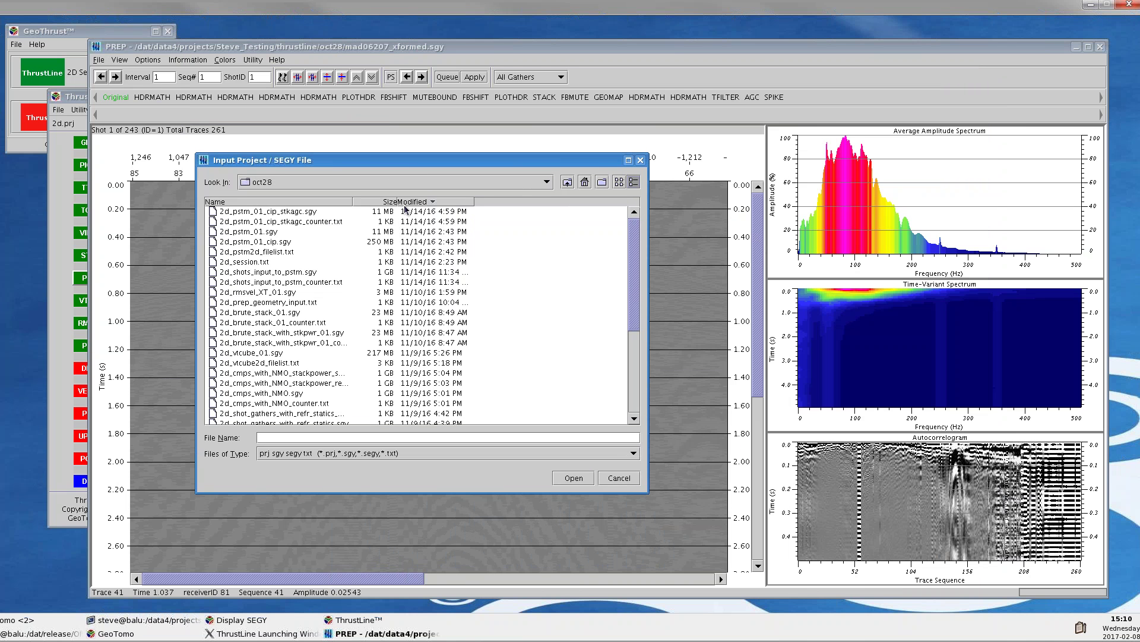
left_click(275, 241)
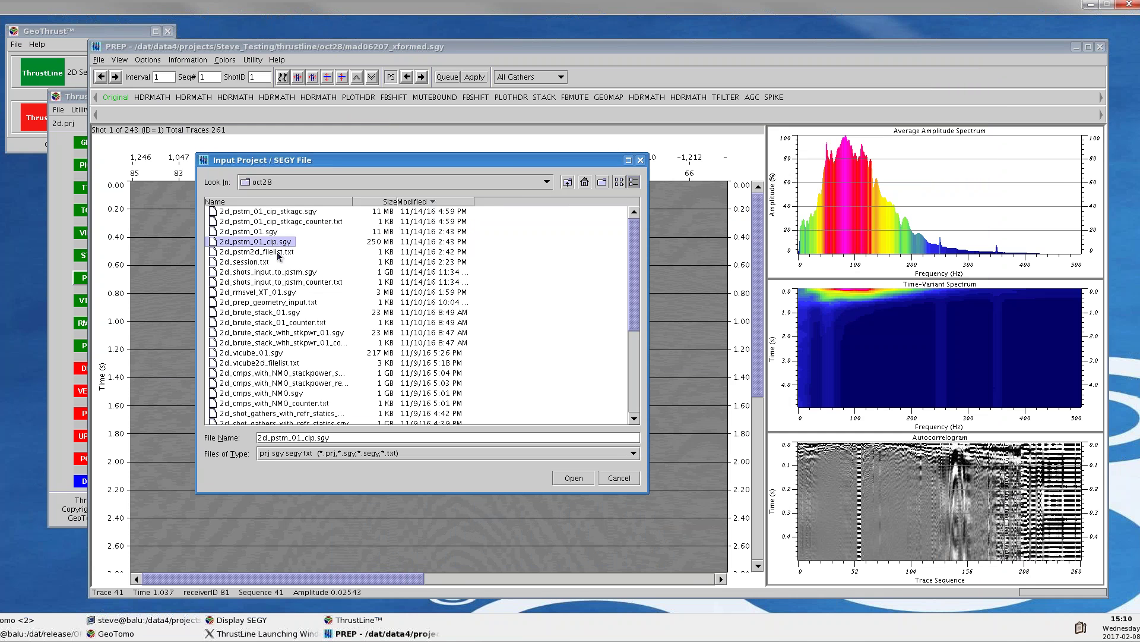
left_click(573, 479)
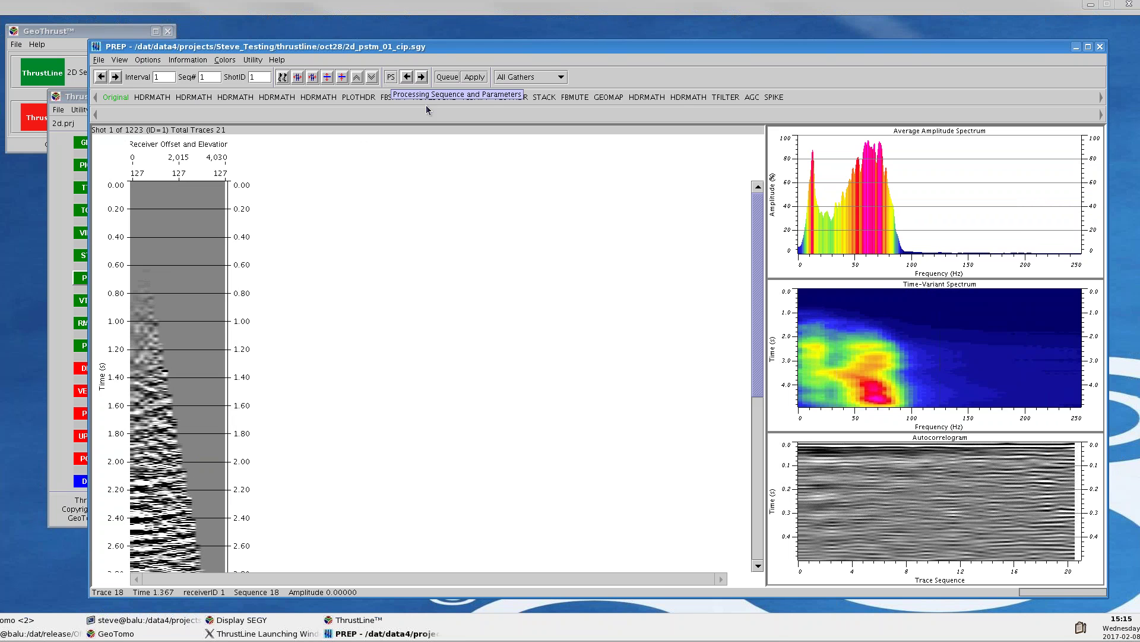
Open the processing sequence and review the MUTEBOUND parameters and the floating datum file set in FDATUM
left_click(391, 77)
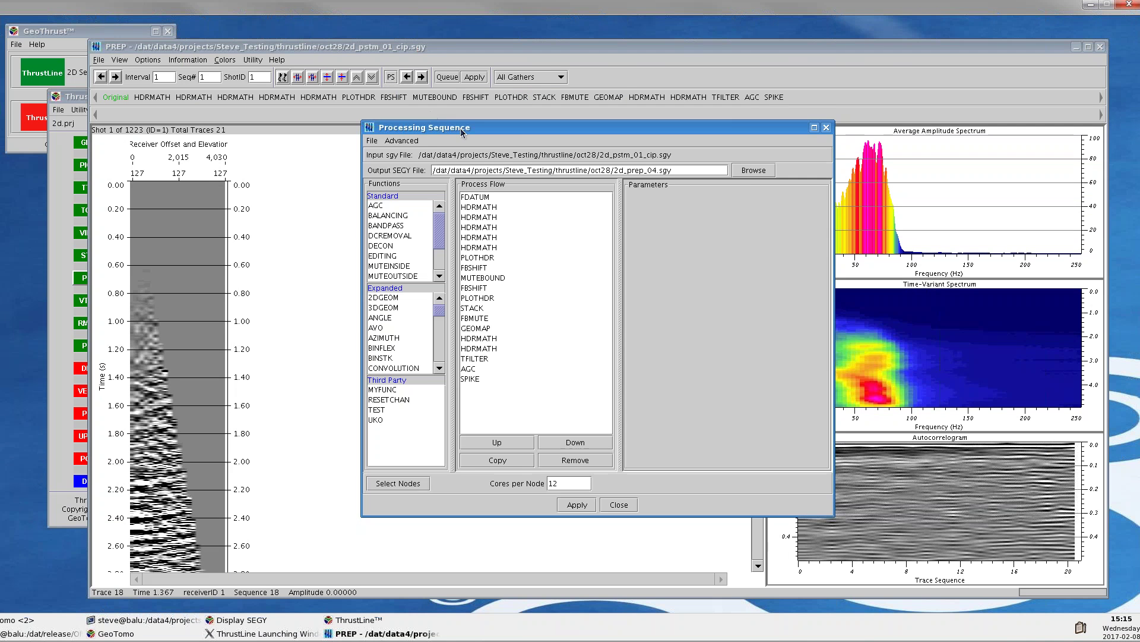
left_click_drag(461, 131, 314, 92)
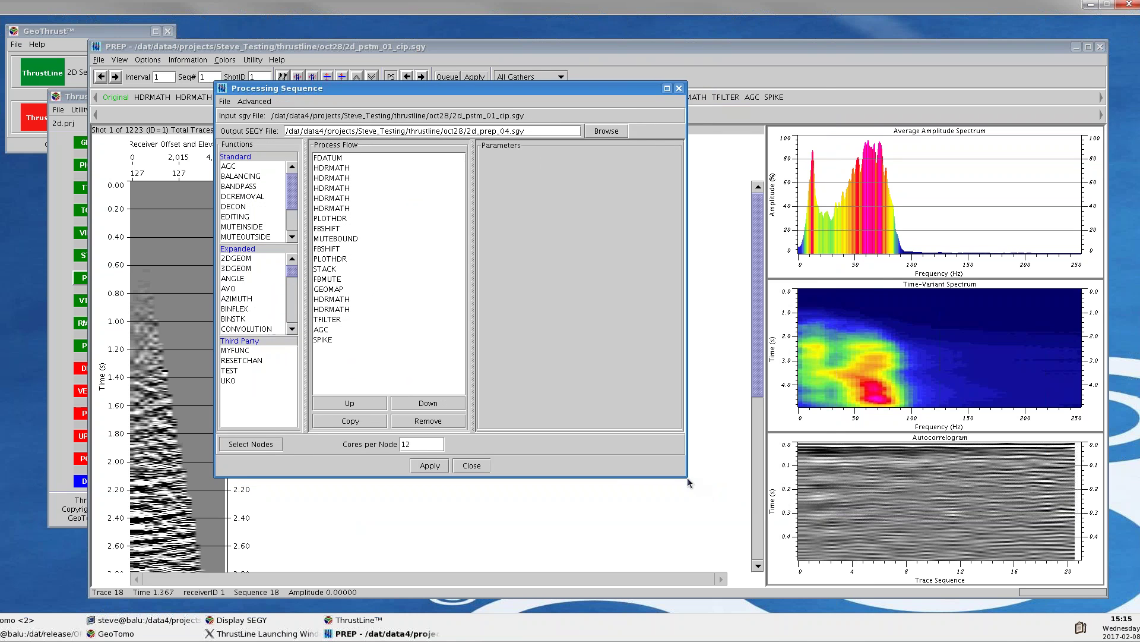
left_click_drag(686, 477, 885, 604)
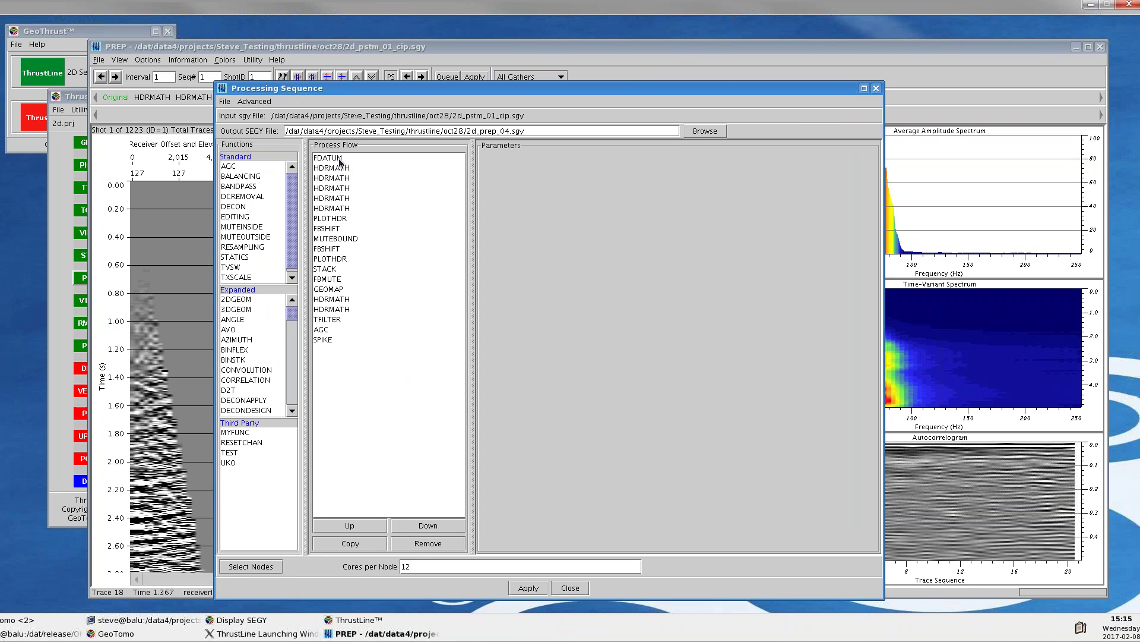
left_click(333, 238)
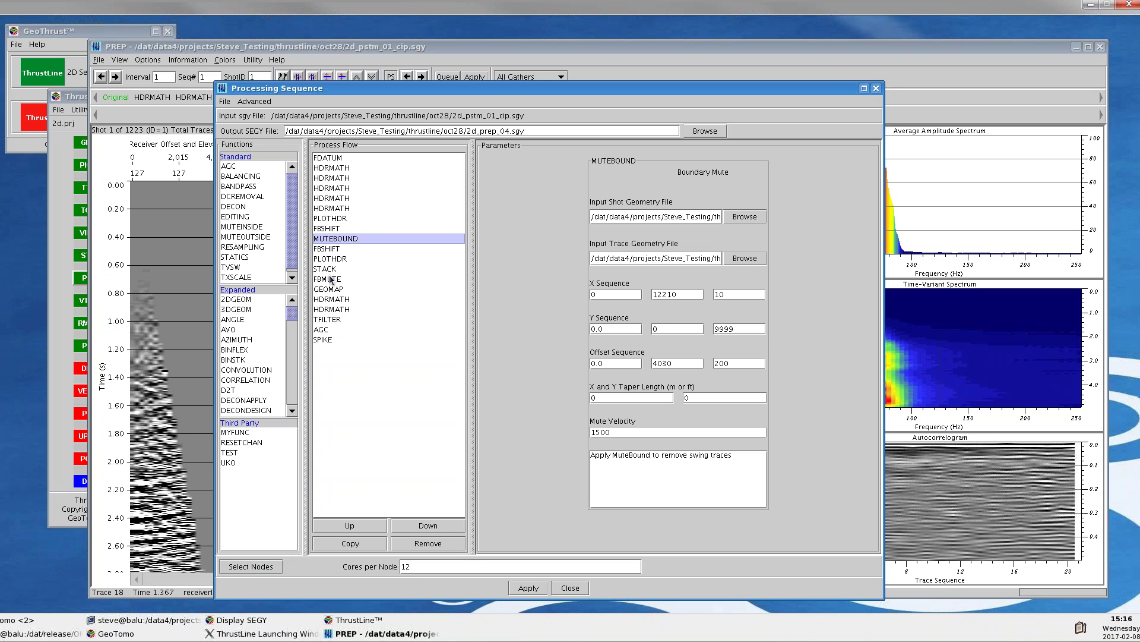
left_click(336, 159)
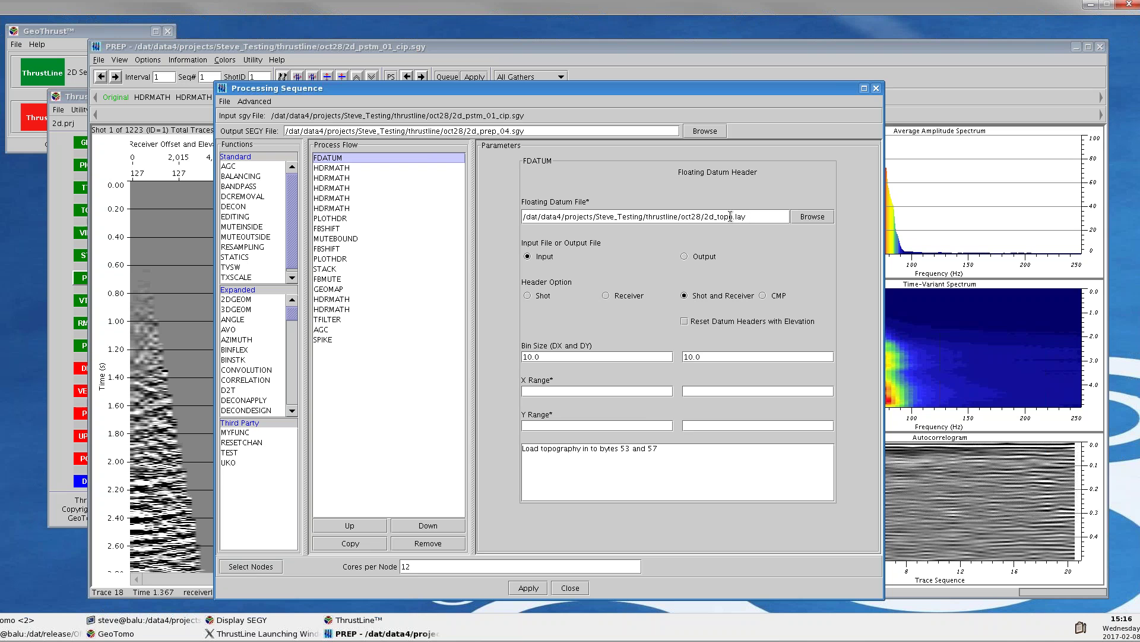
left_click_drag(761, 217, 688, 217)
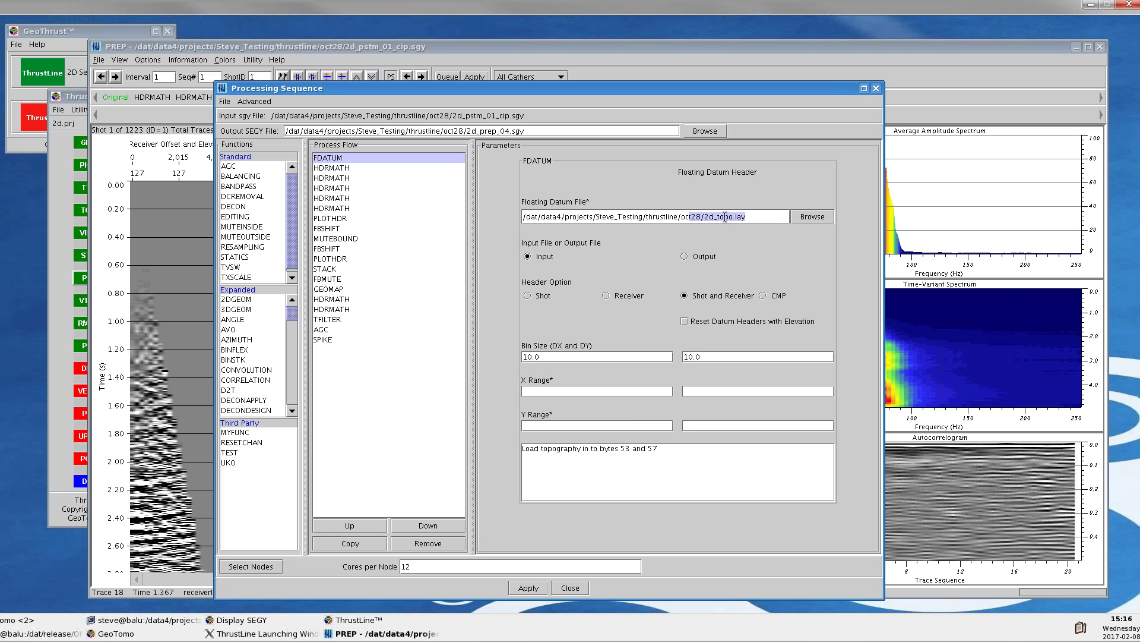
Switch to the Grid Model of 2d_01_tomo.mdl, overlay the shot and receiver positions, and place the layer along the surface topography
left_click(82, 345)
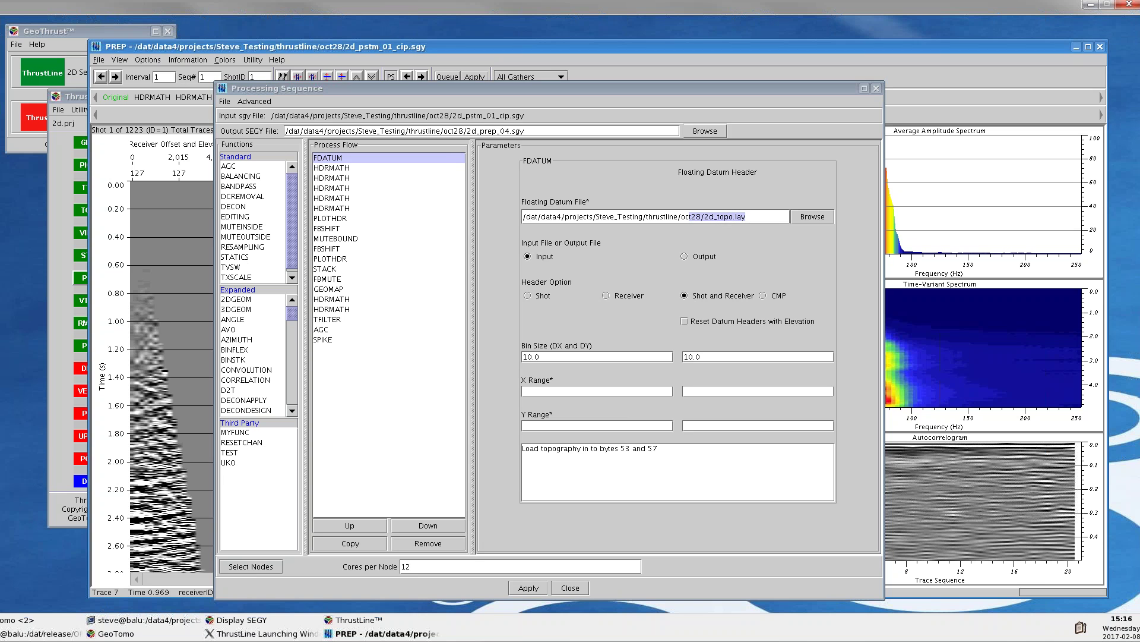
left_click(92, 235)
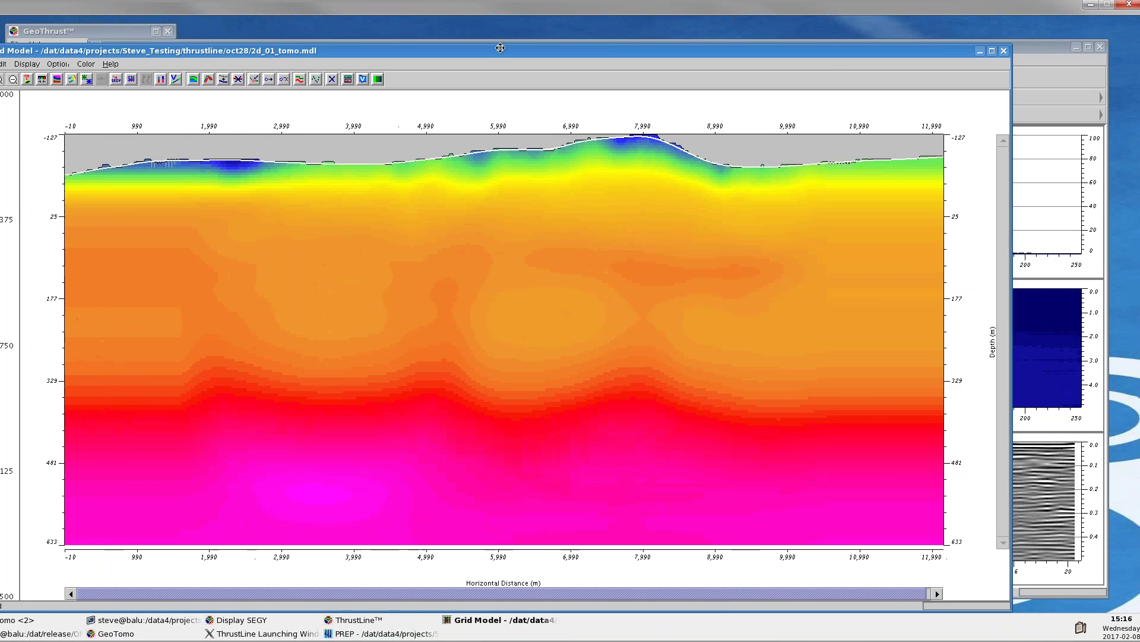
left_click_drag(476, 53, 545, 41)
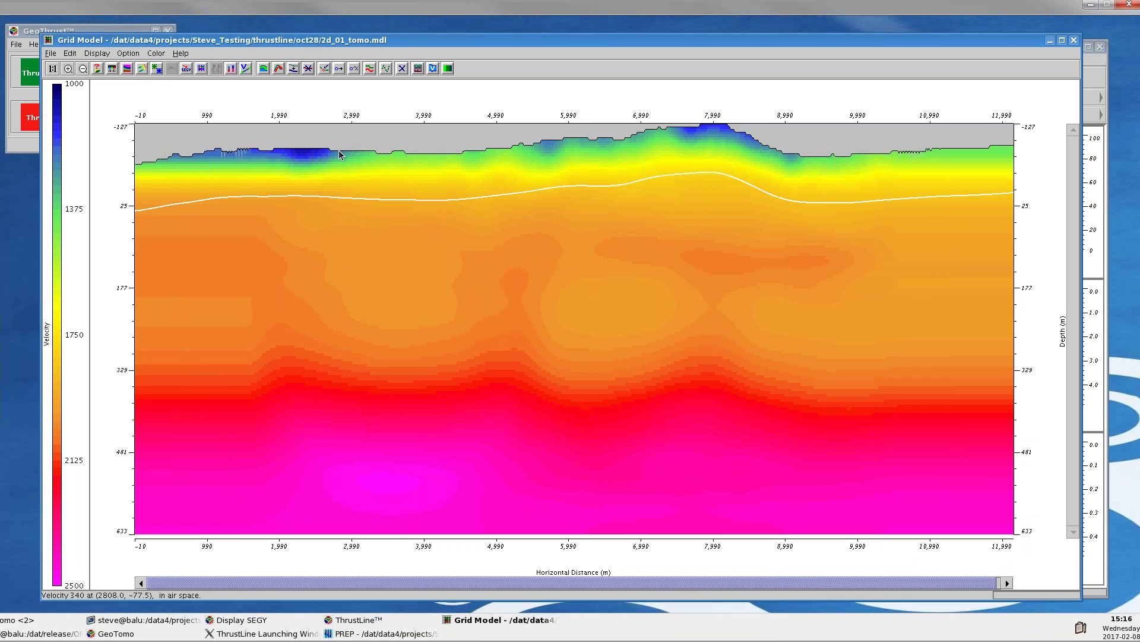
left_click(157, 69)
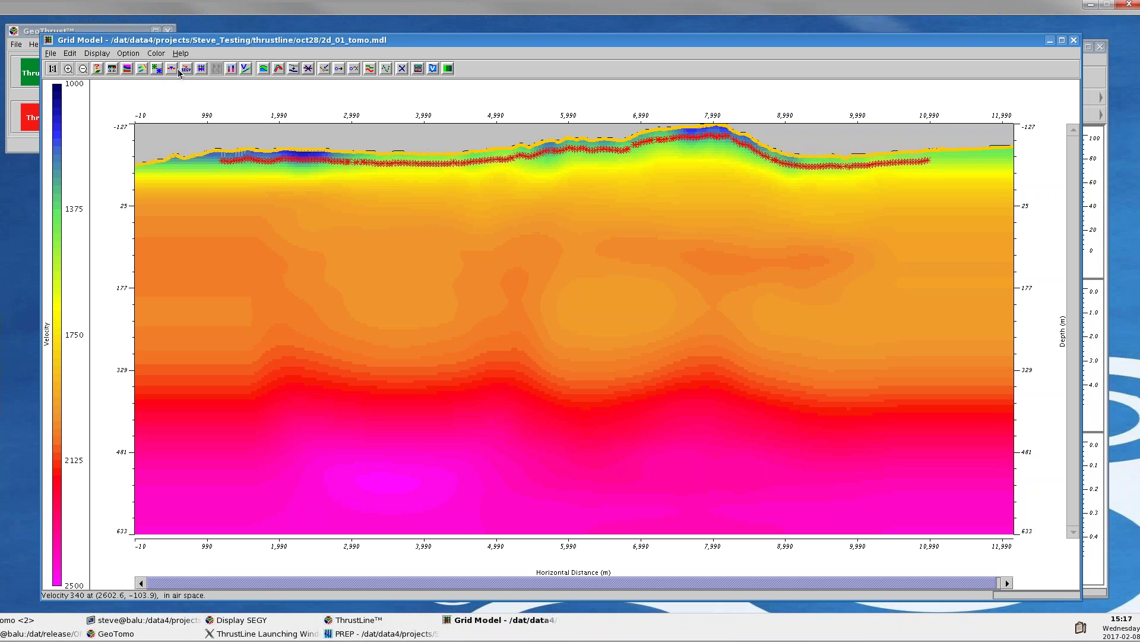
left_click(172, 69)
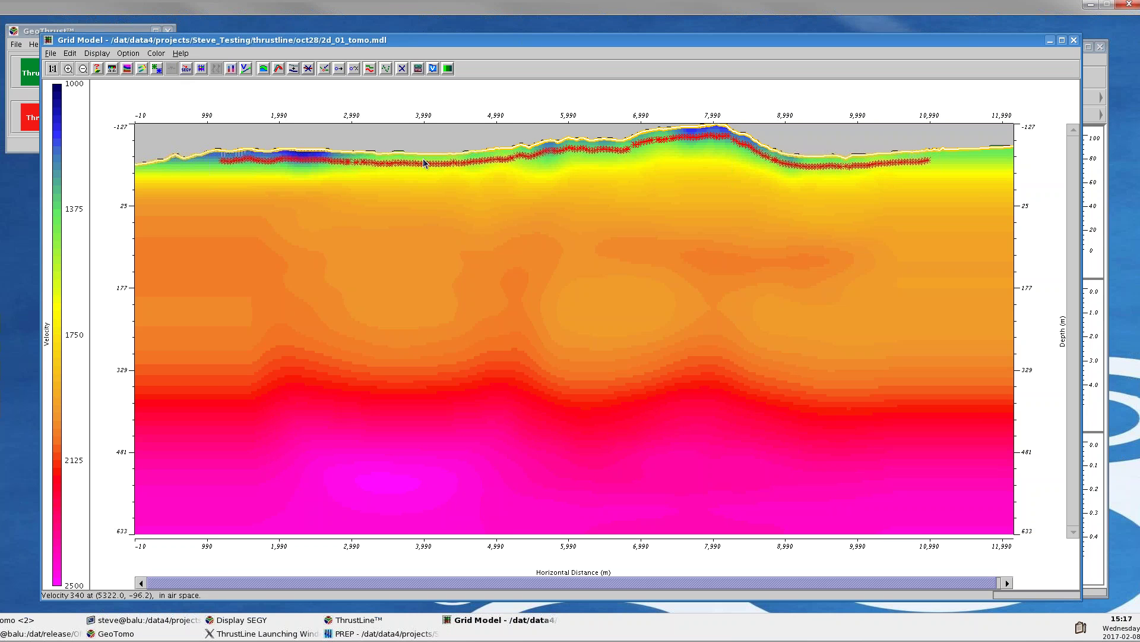
Show saving the layer under the existing name 2d_topo.lay, cancel it, and close the Grid Model without saving layers
left_click(51, 53)
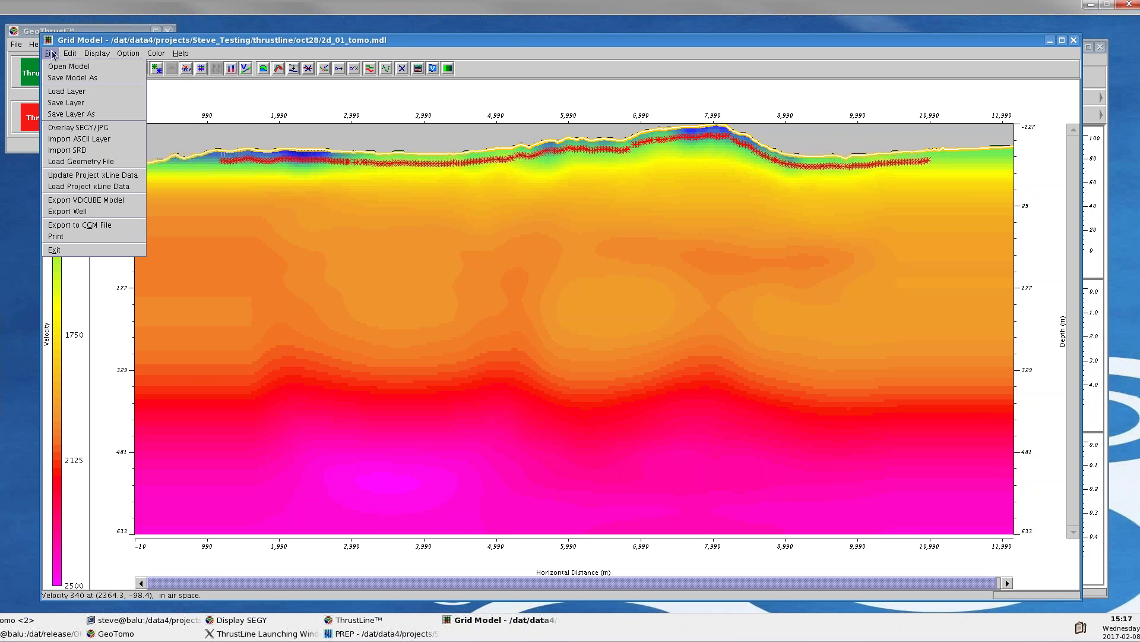
left_click(74, 114)
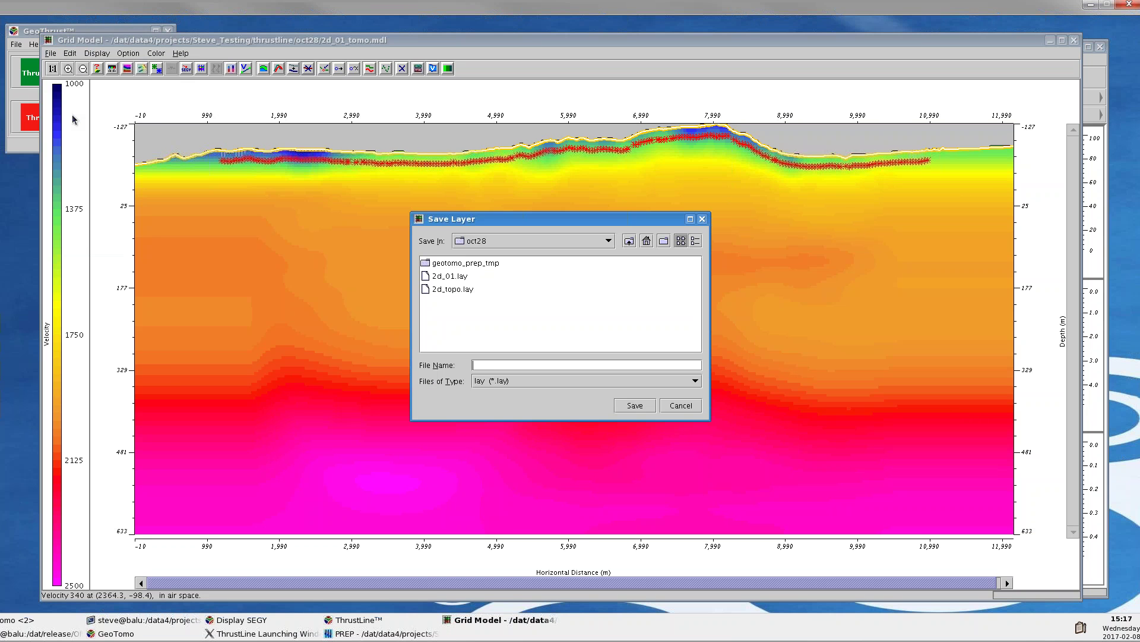
left_click(460, 290)
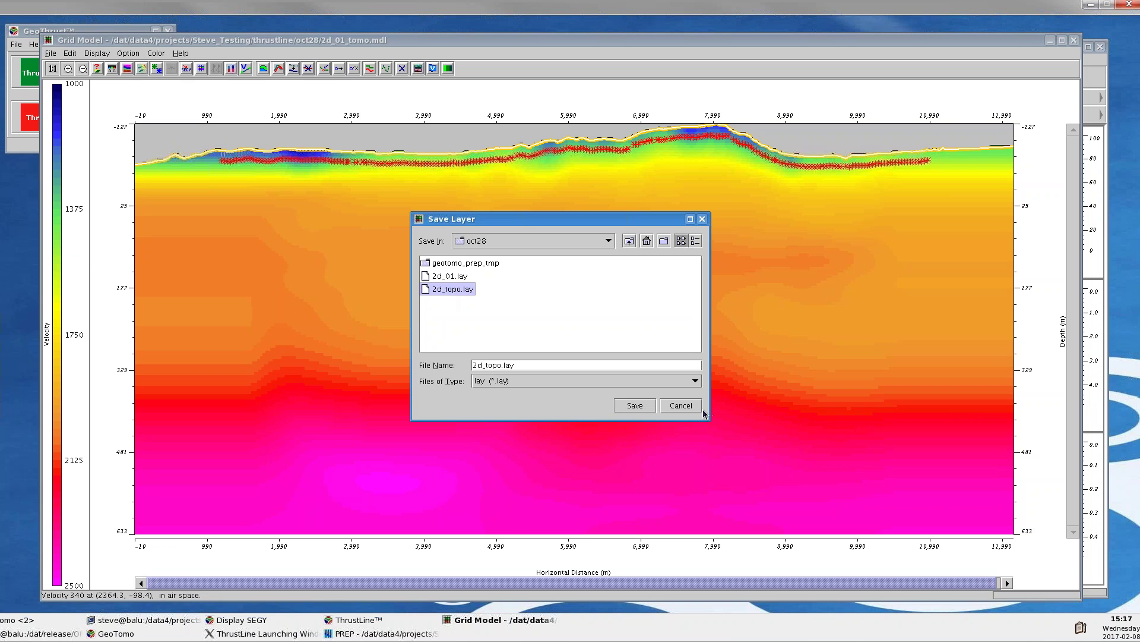
left_click(682, 406)
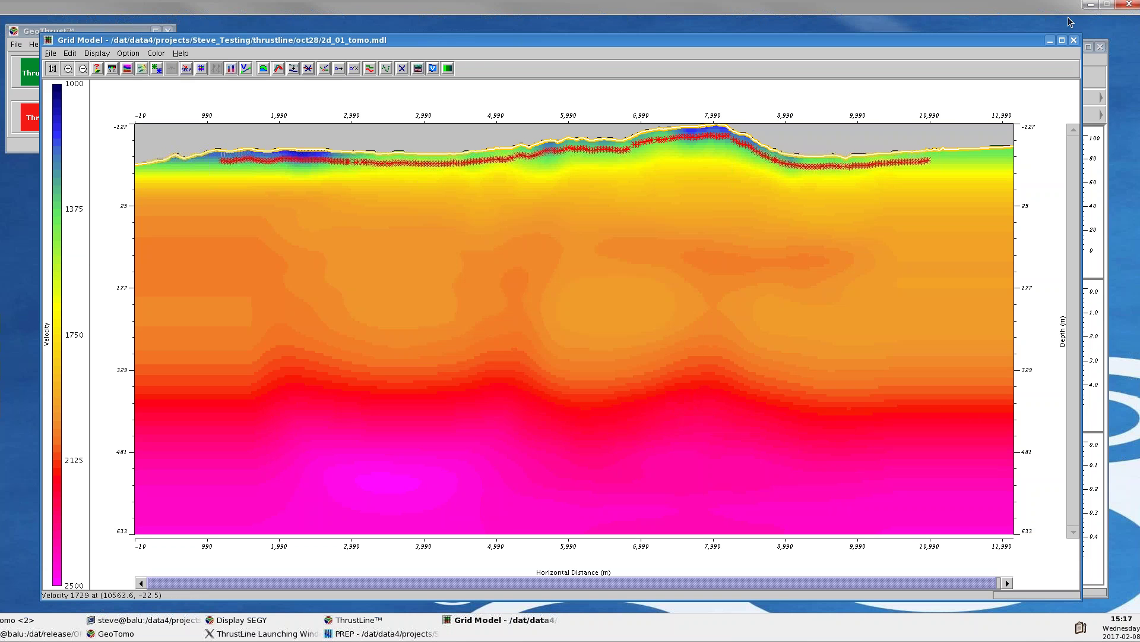
left_click(1074, 42)
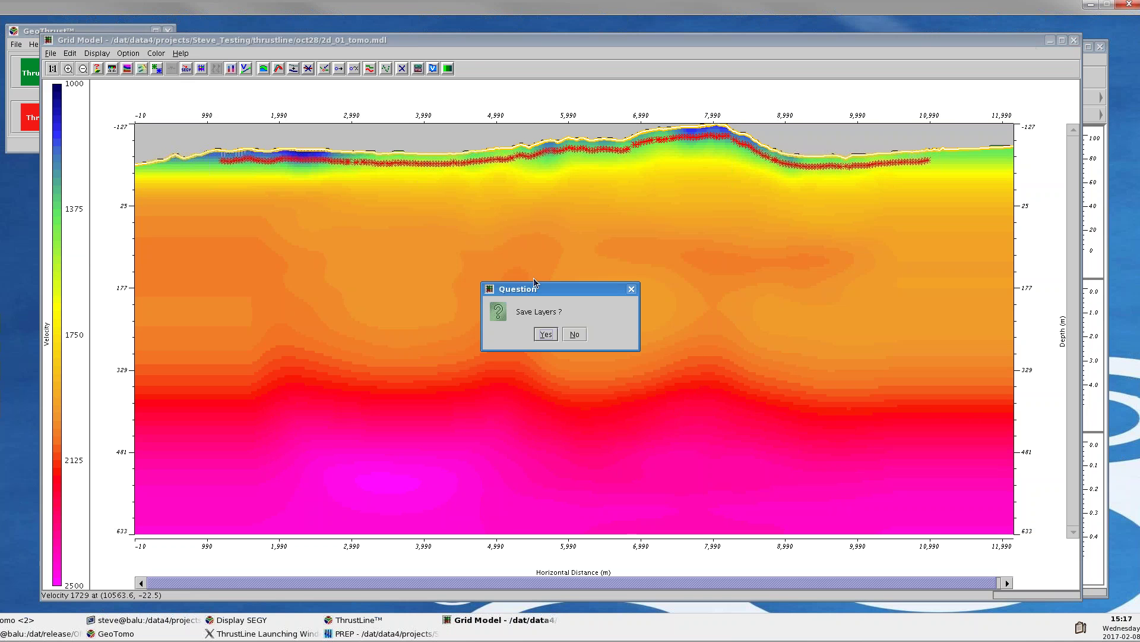
left_click(579, 335)
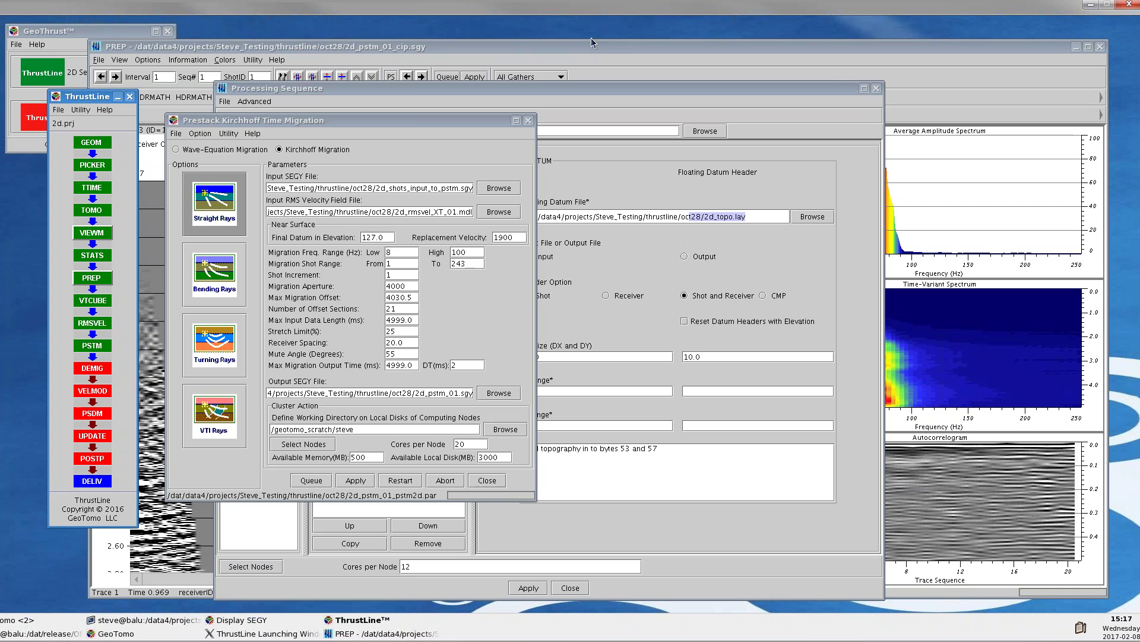
Return to the processing sequence and review the first HDRMATH's scaling of the topography header, including its divisor and output header offset
left_click(619, 146)
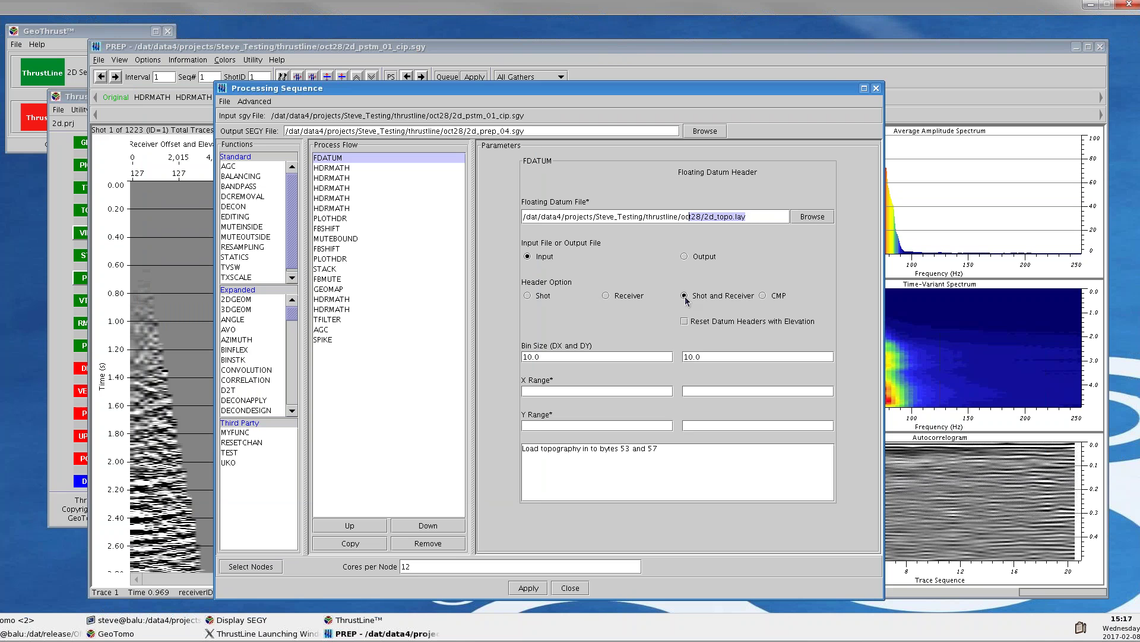
left_click(333, 170)
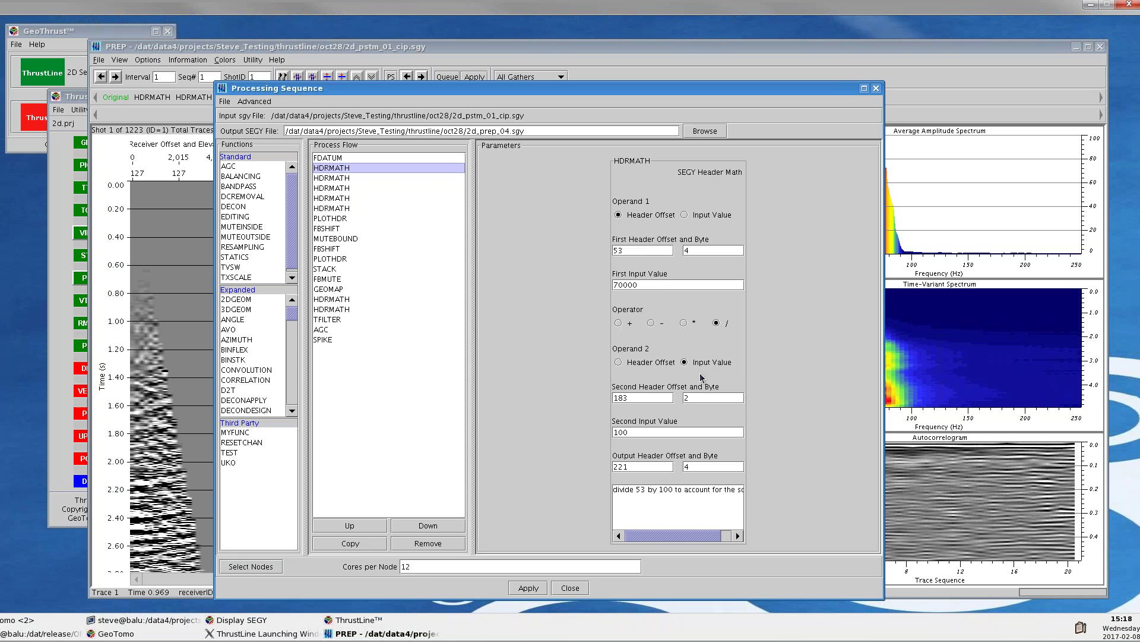
left_click(634, 432)
key("Tab")
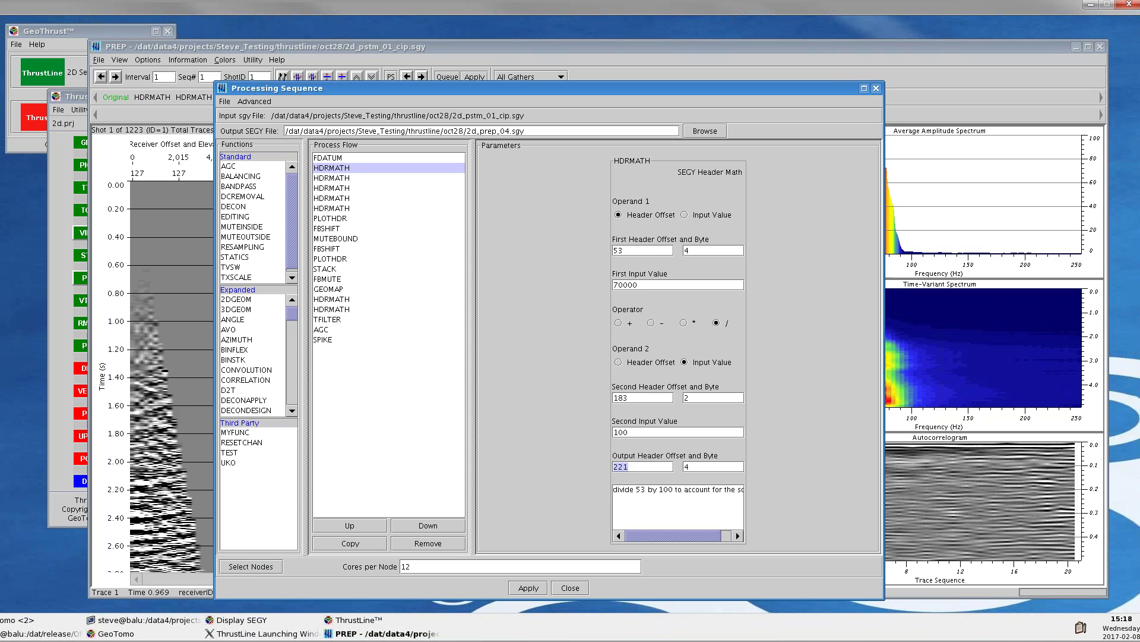
Examine the second HDRMATH, which subtracts topography from datum, checking its first input value and its second and output header offsets
left_click(331, 180)
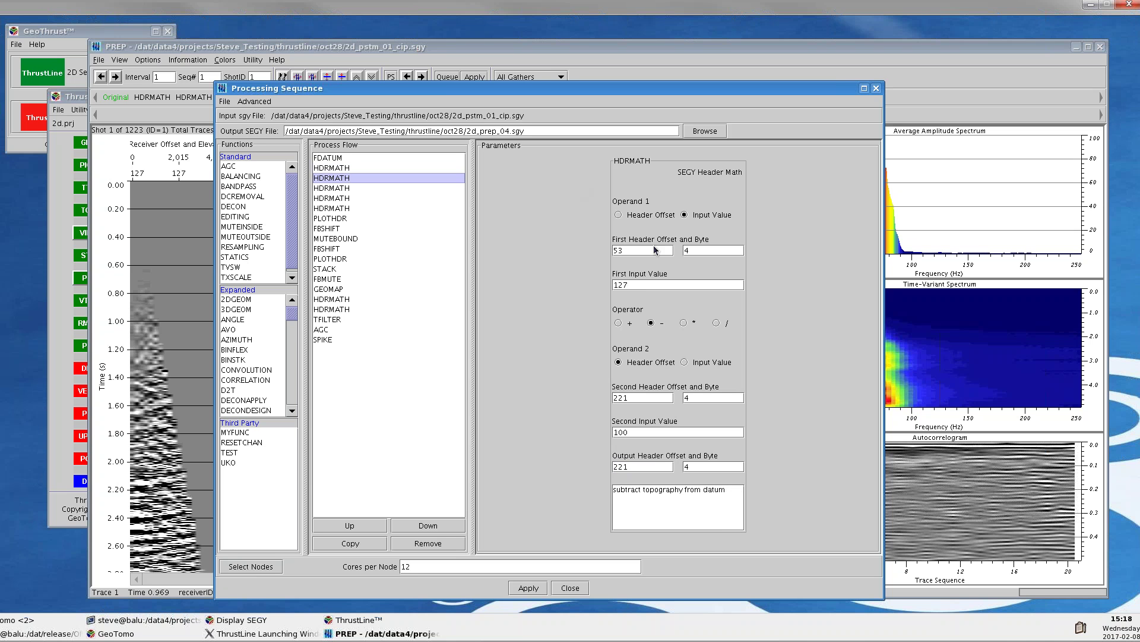
left_click(636, 285)
left_click_drag(631, 397, 600, 397)
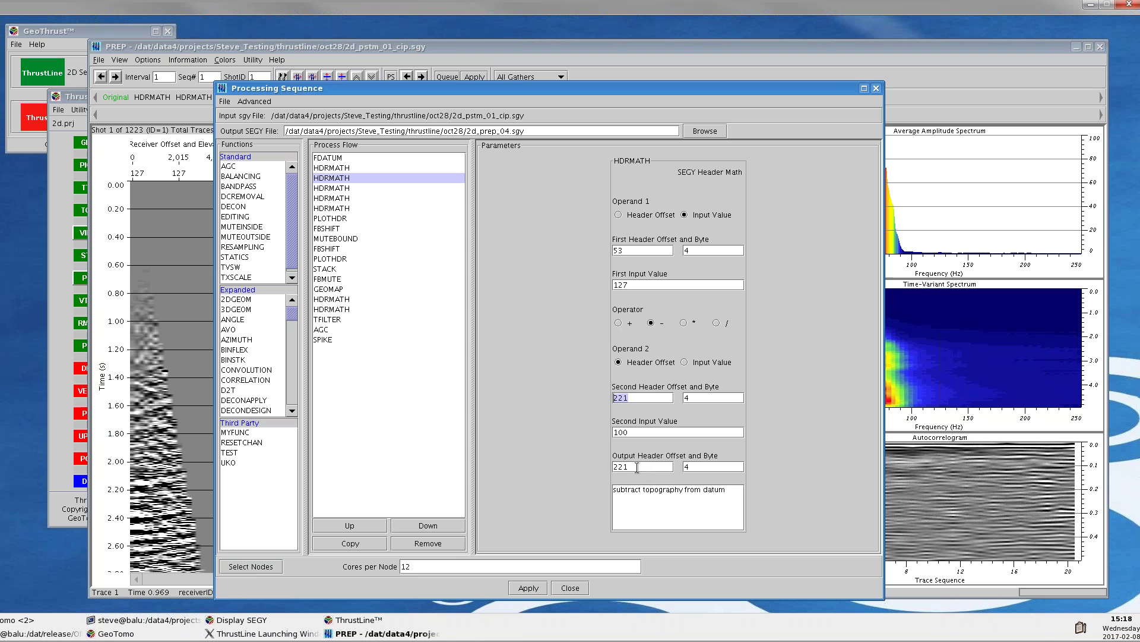
left_click_drag(637, 467, 612, 467)
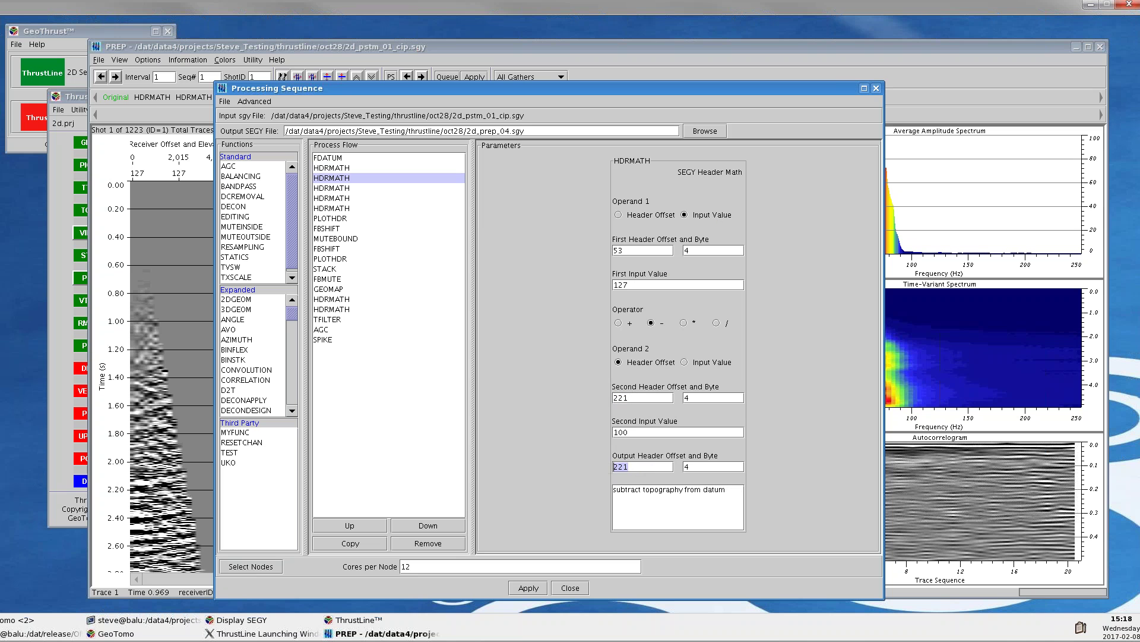
Review the last three consecutive HDRMATH entries before the first PLOTHDR, covering two-way time, the 1000 multiplier and the replacement velocity division
left_click(330, 188)
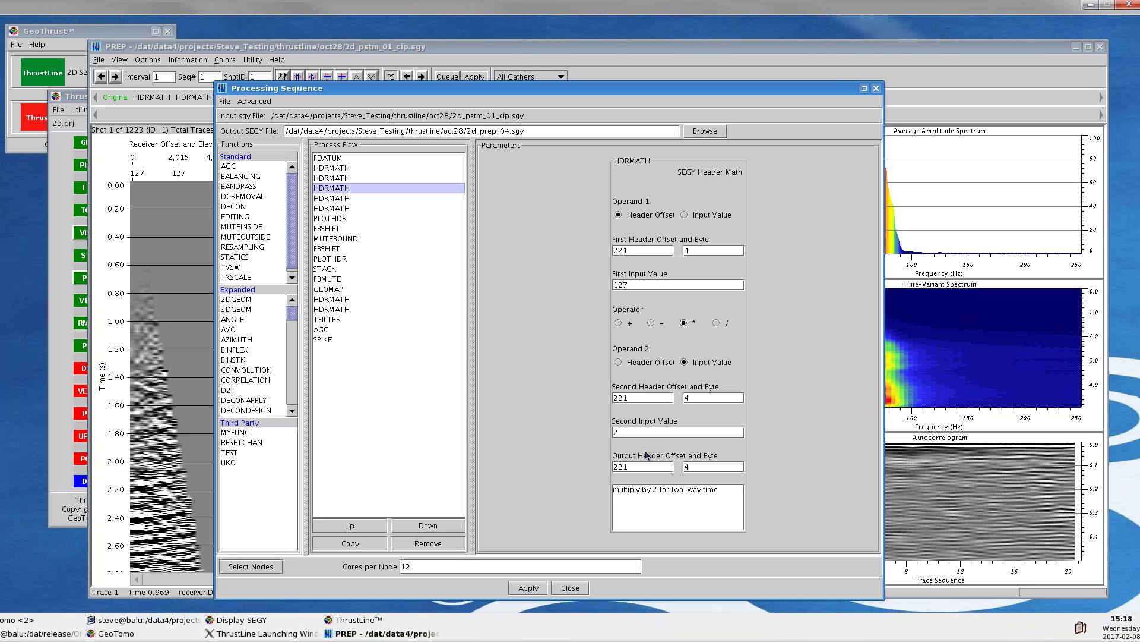
left_click_drag(643, 467, 610, 468)
left_click(333, 197)
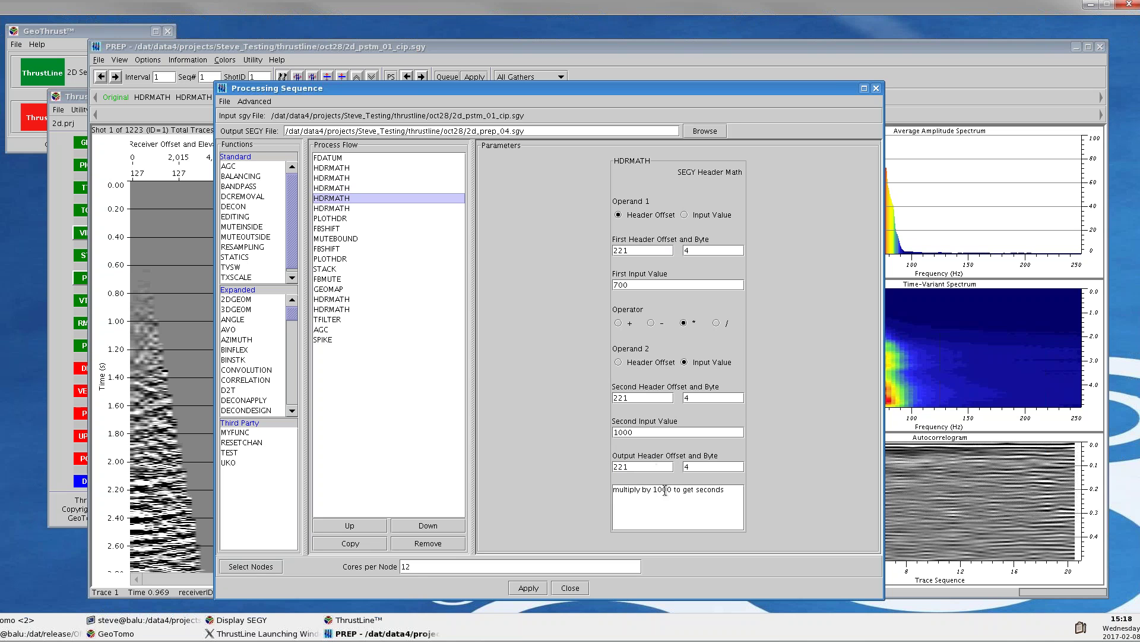
left_click(340, 210)
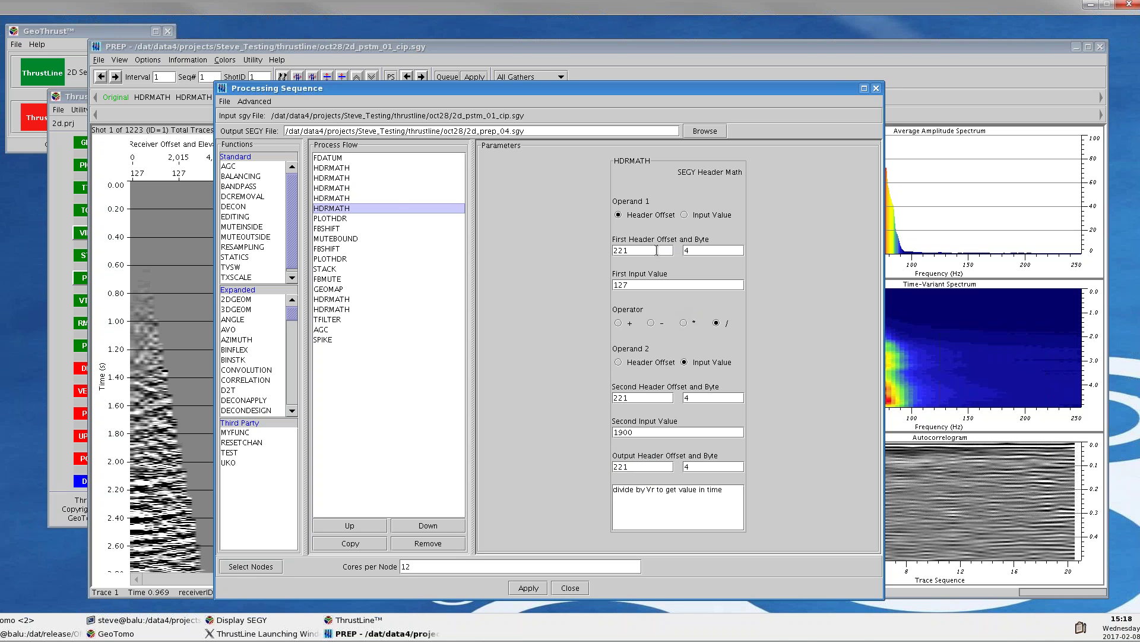
double_click(640, 433)
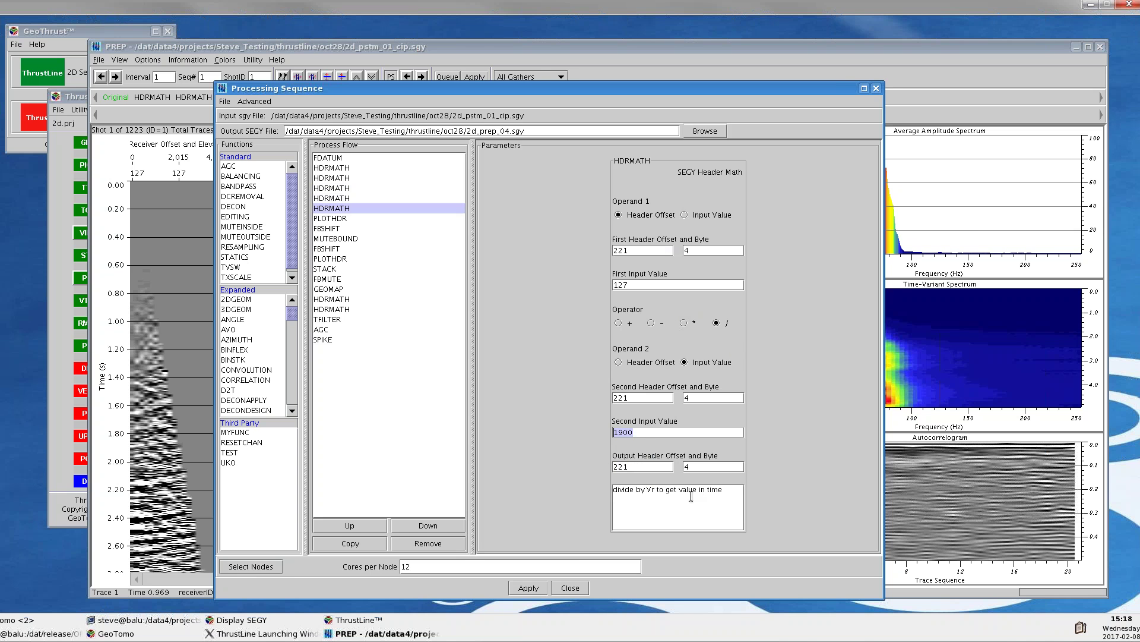
Review the first PLOTHDR and the first FBSHIFT in the process flow, checking the header index of first-breaks
left_click(334, 220)
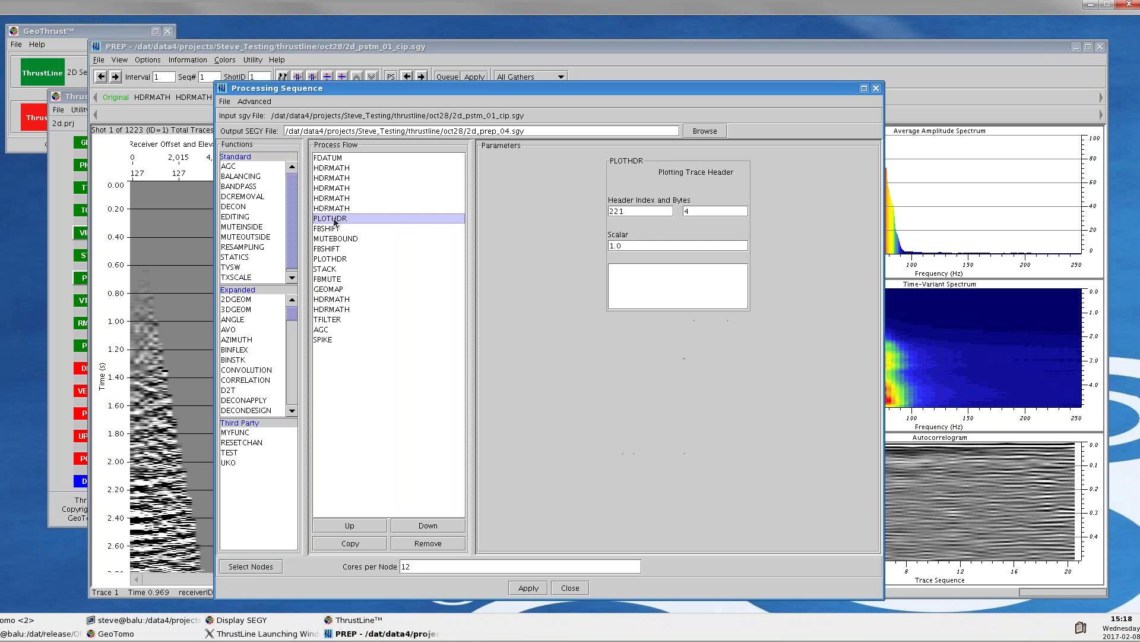
left_click(198, 218)
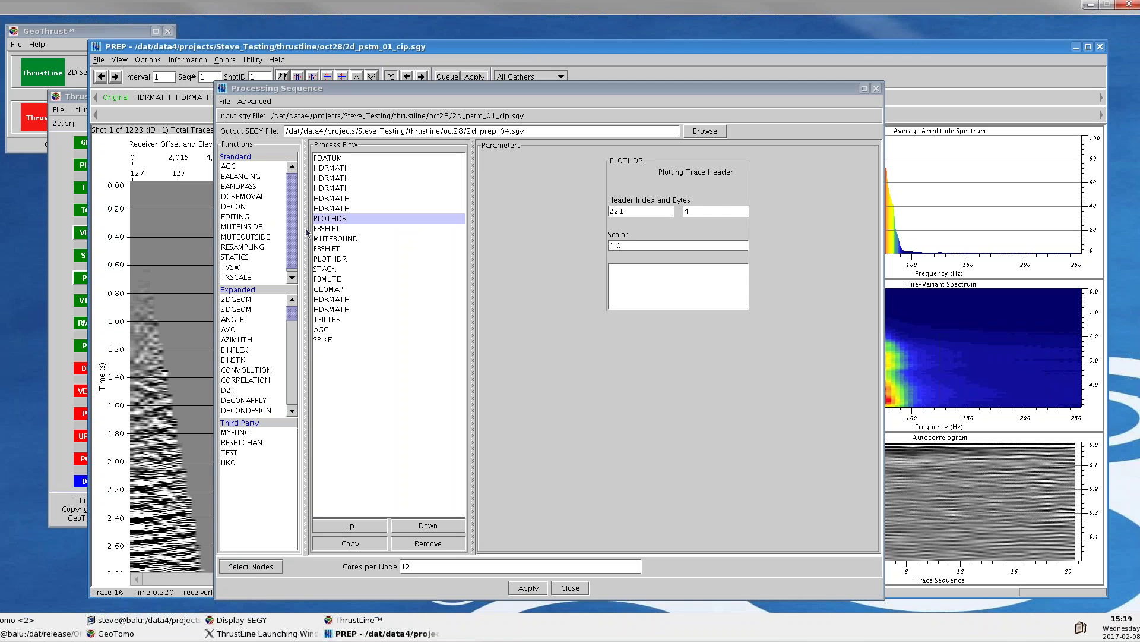
left_click(330, 230)
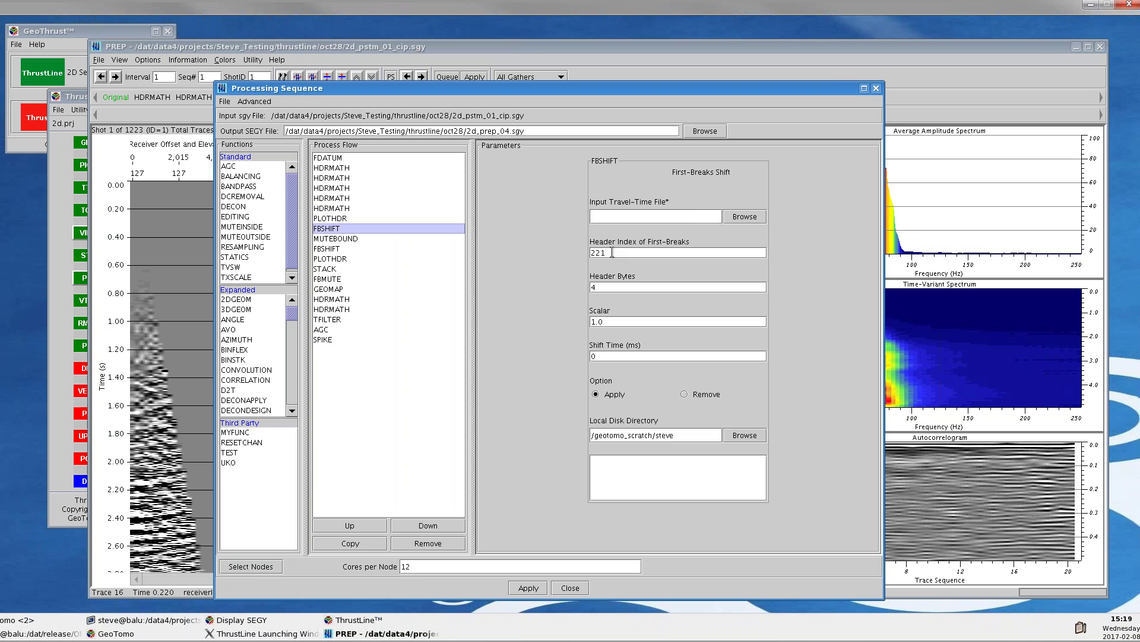
left_click_drag(621, 252, 564, 250)
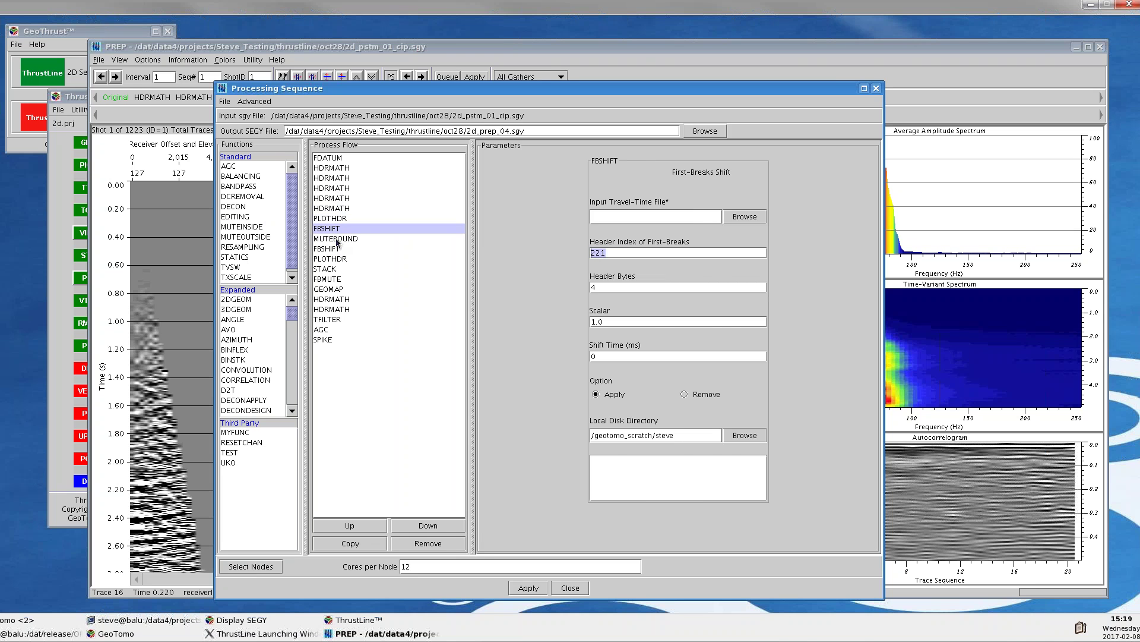
Open the MUTEBOUND parameters and check the names of the input shot and trace geometry files
left_click(336, 239)
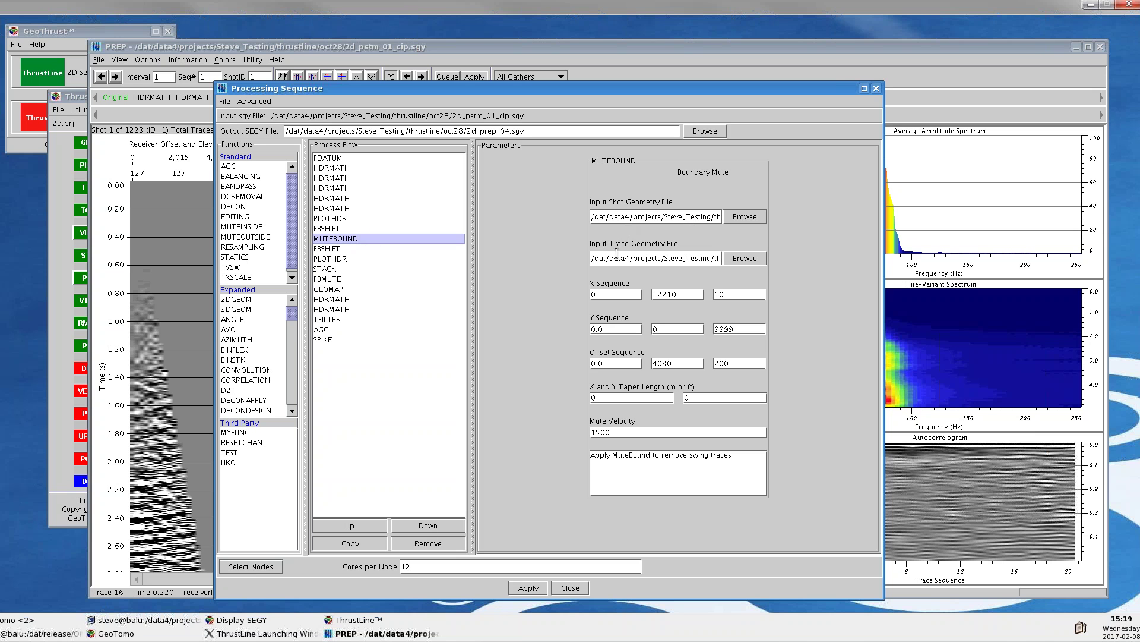
left_click(652, 215)
key("End")
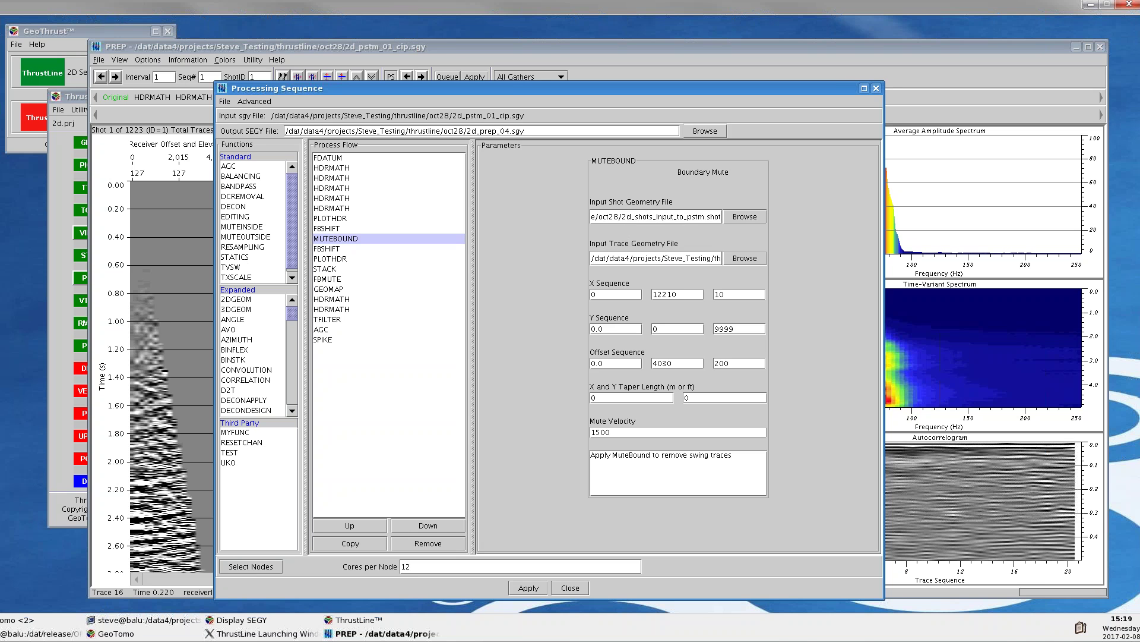
left_click(663, 258)
key("End")
Examine the X Sequence and Y Sequence ranges and increments of MUTEBOUND
left_click(613, 295)
left_click(747, 294)
left_click(613, 328)
left_click(736, 328)
double_click(732, 329)
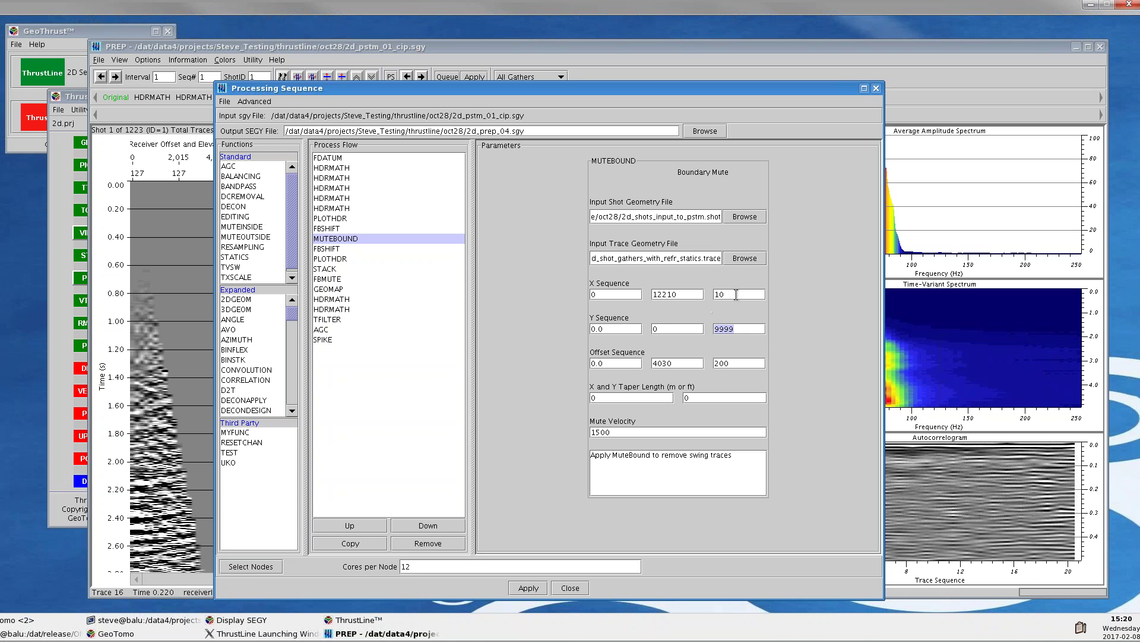
Set the X Sequence increment of MUTEBOUND to 50
left_click(736, 295)
double_click(733, 294)
left_click(744, 294)
type("0")
double_click(734, 294)
type("50")
Rearrange the windows and compare MUTEBOUND's Offset Sequence with the number of offset sections in the Prestack Kirchhoff Time Migration parameters
left_click(743, 363)
left_click_drag(590, 89, 787, 94)
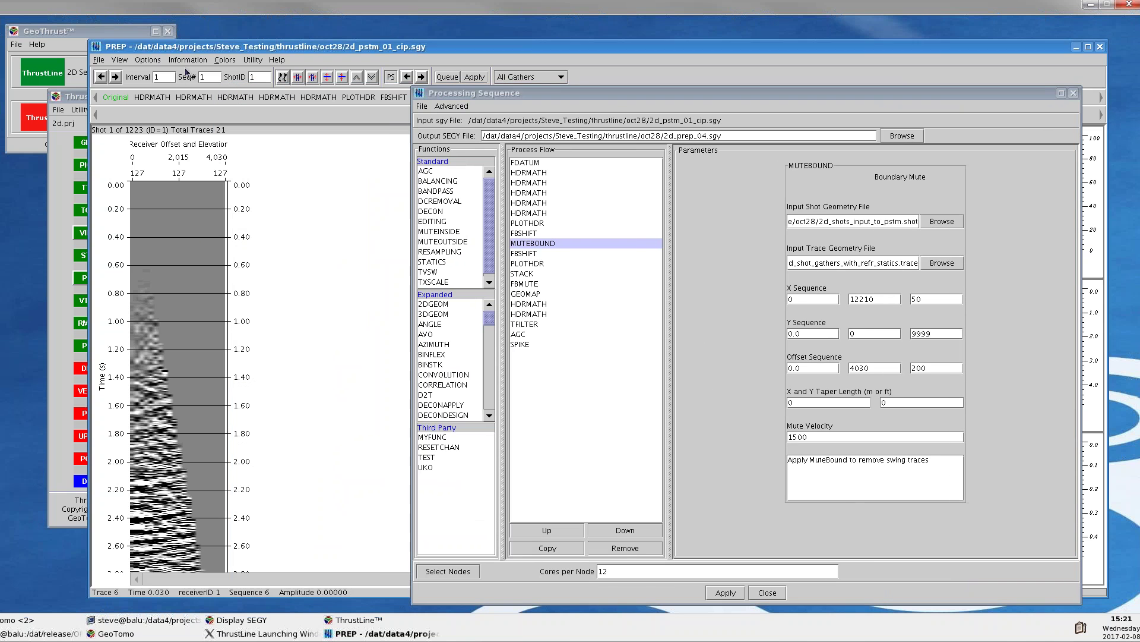
left_click_drag(233, 45, 267, 299)
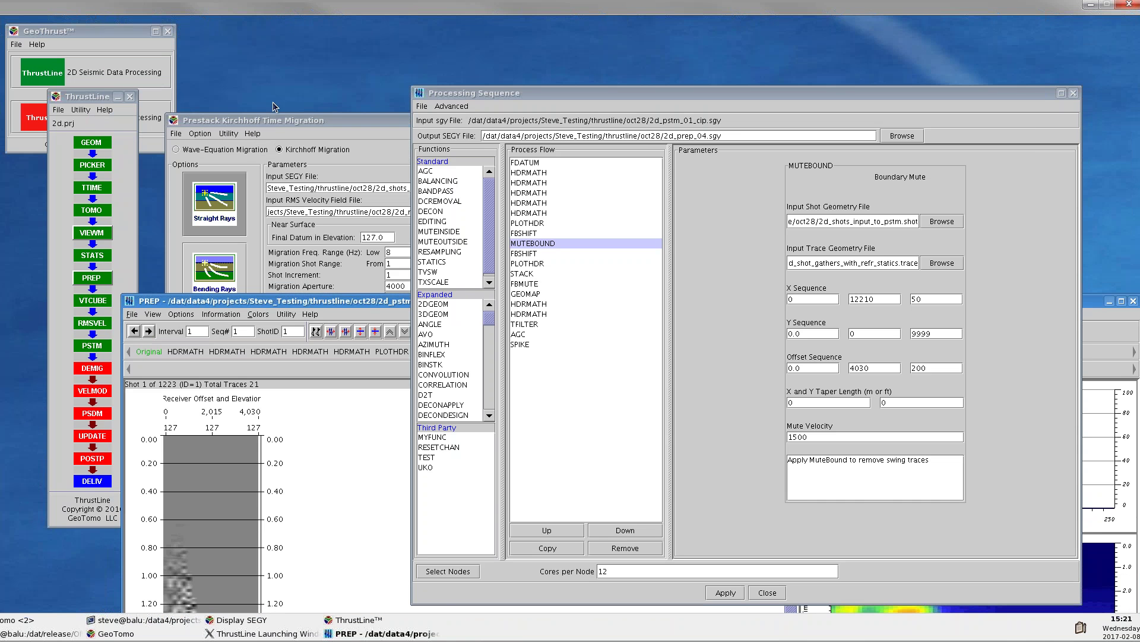
left_click_drag(282, 127, 180, 66)
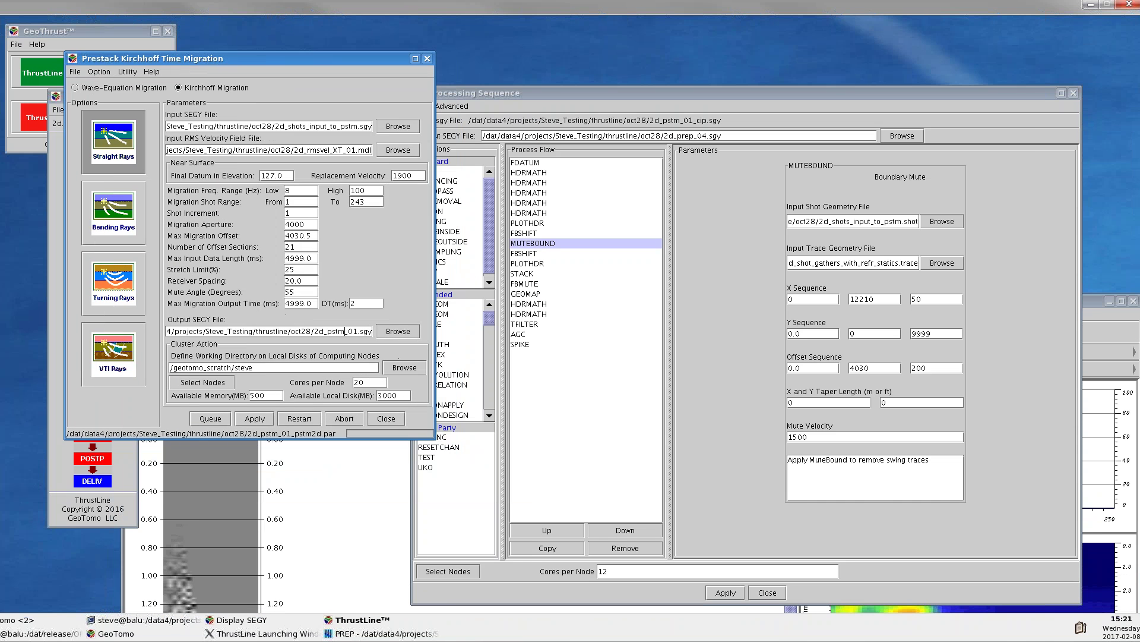
left_click_drag(305, 247, 281, 247)
left_click(881, 367)
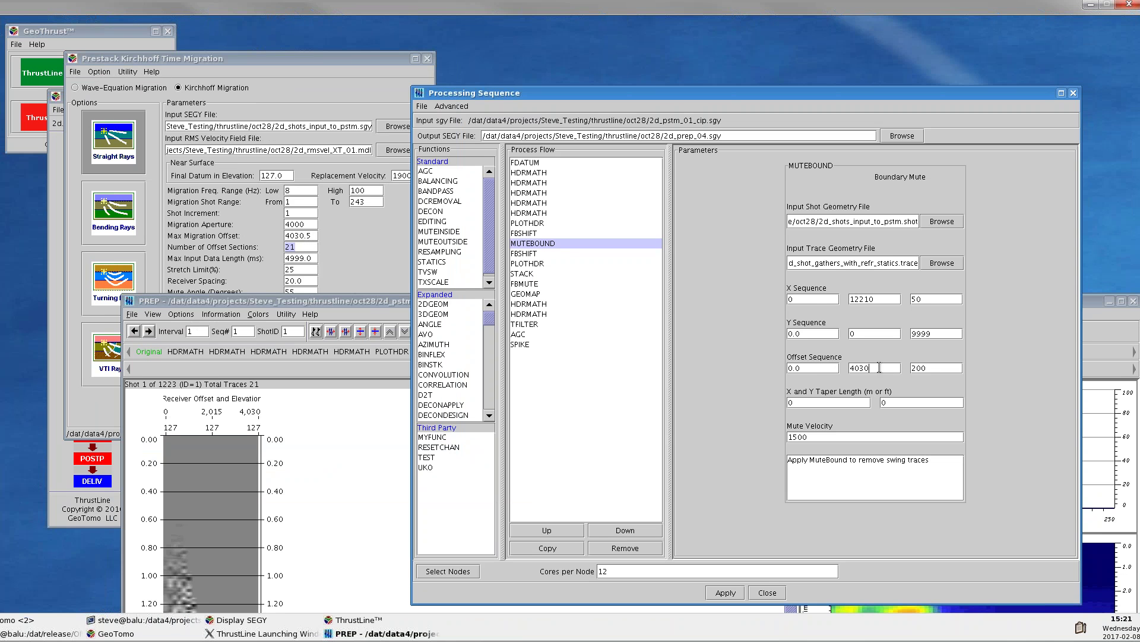
left_click(936, 368)
Move the Processing Sequence window clear and examine MUTEBOUND's X and Y taper lengths and mute velocity
left_click_drag(716, 105, 585, 73)
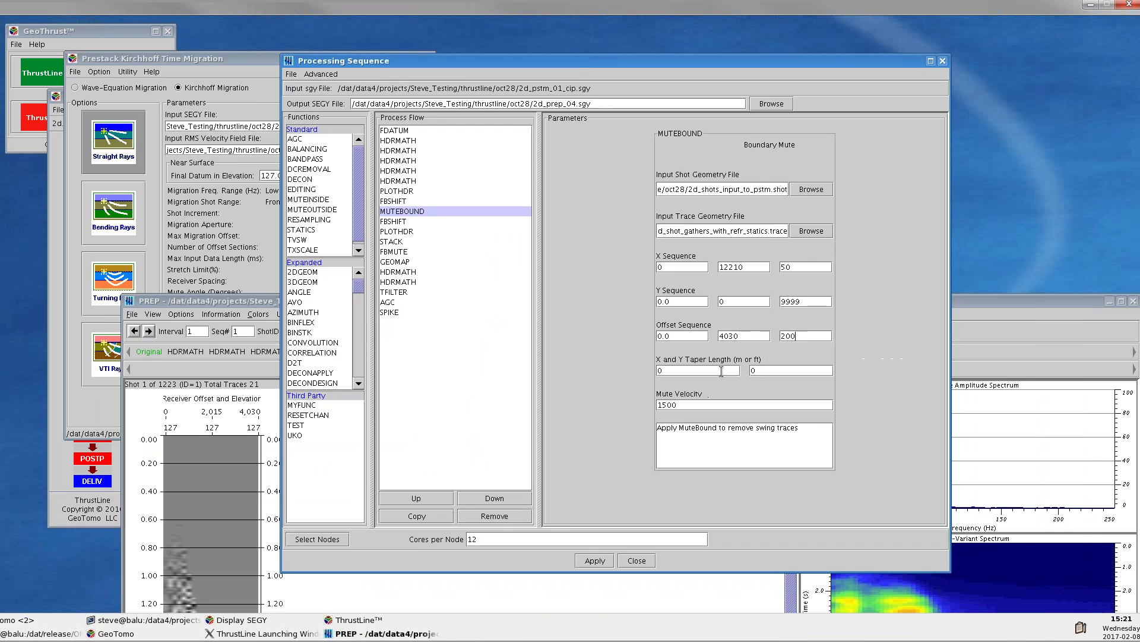
left_click(677, 370)
left_click(670, 405)
double_click(670, 405)
Review the second FBSHIFT, second PLOTHDR, STACK and FBMUTE entries, checking FBMUTE's header index of first-breaks
left_click(391, 223)
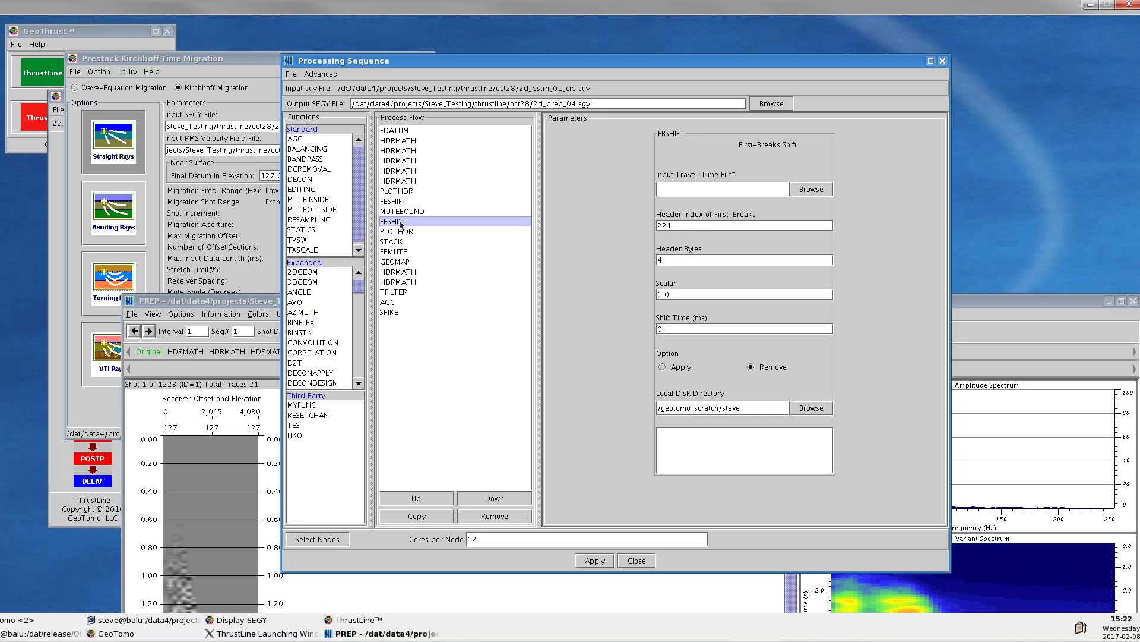
left_click(395, 235)
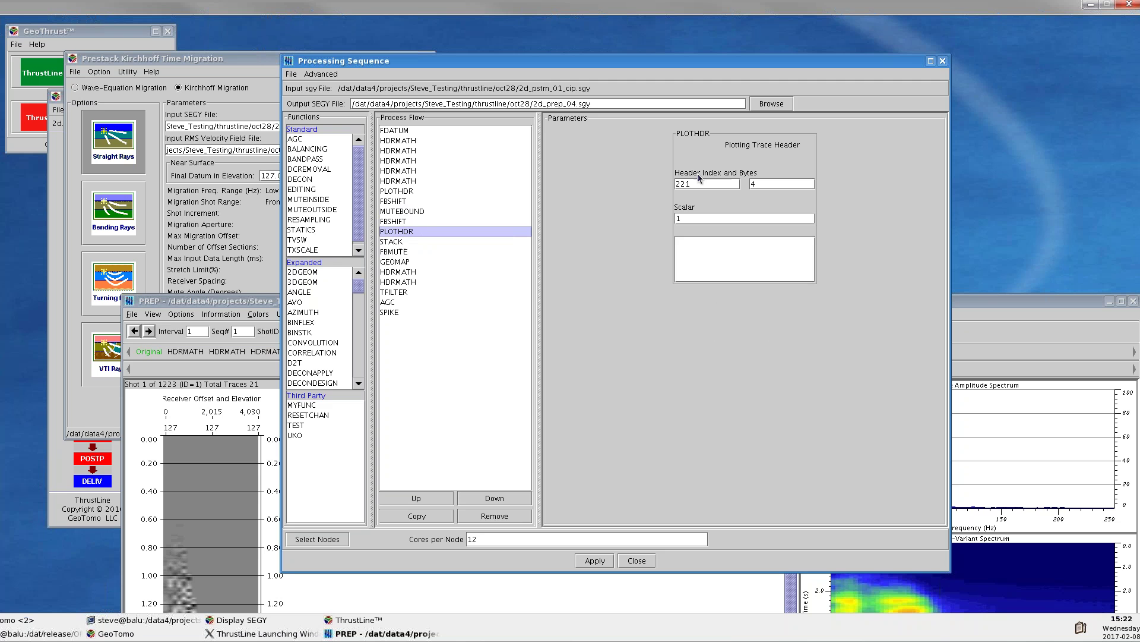
left_click(396, 243)
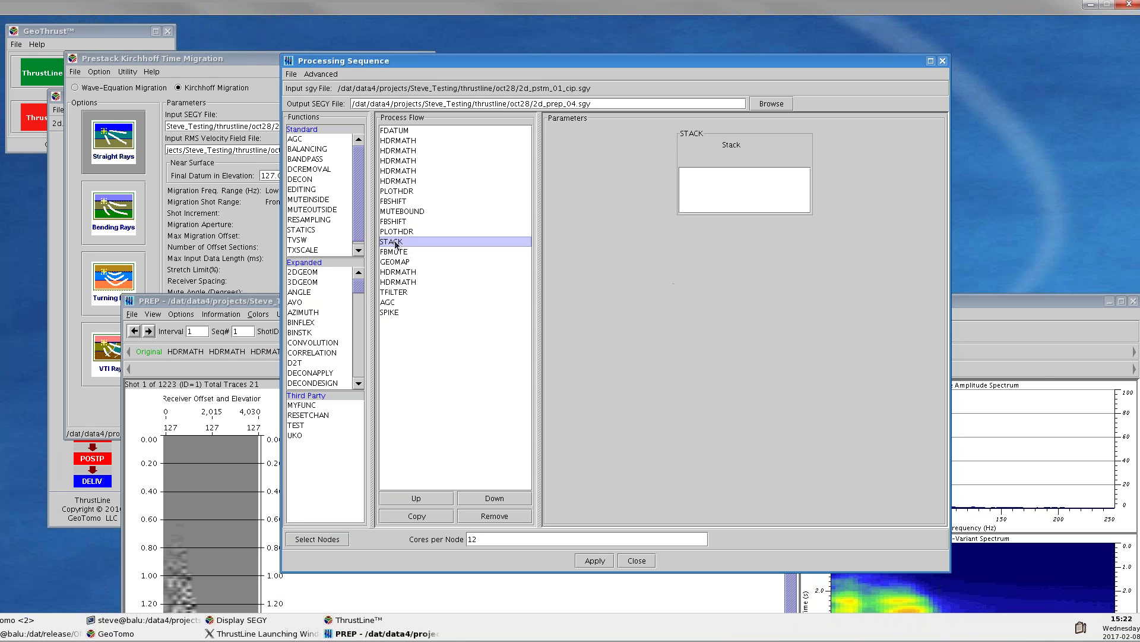
left_click(397, 252)
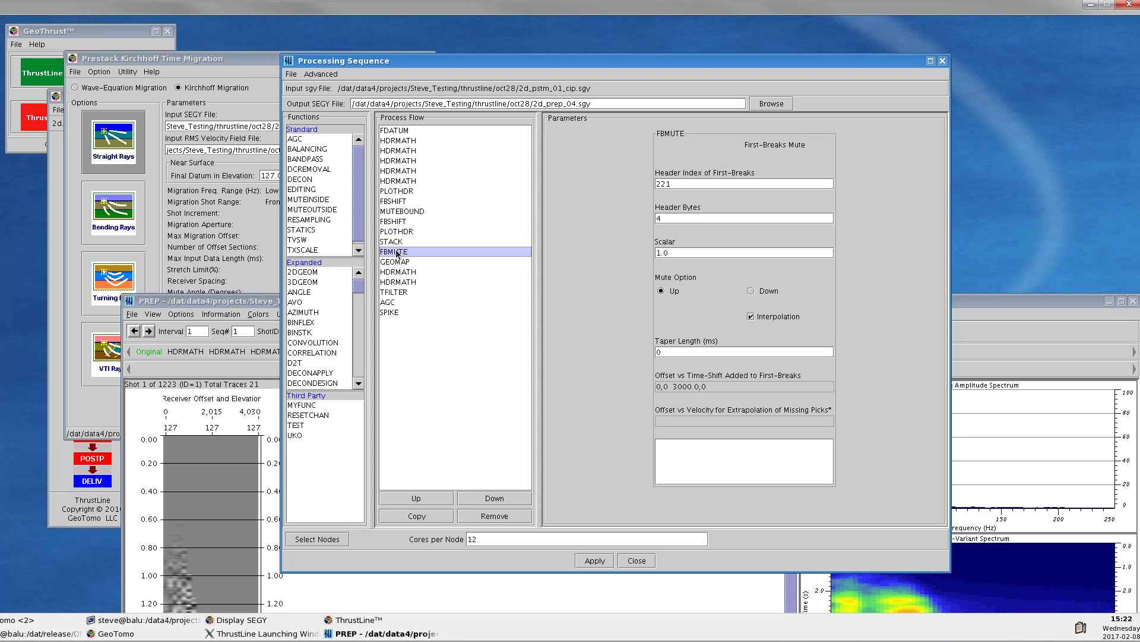
left_click(680, 183)
double_click(679, 184)
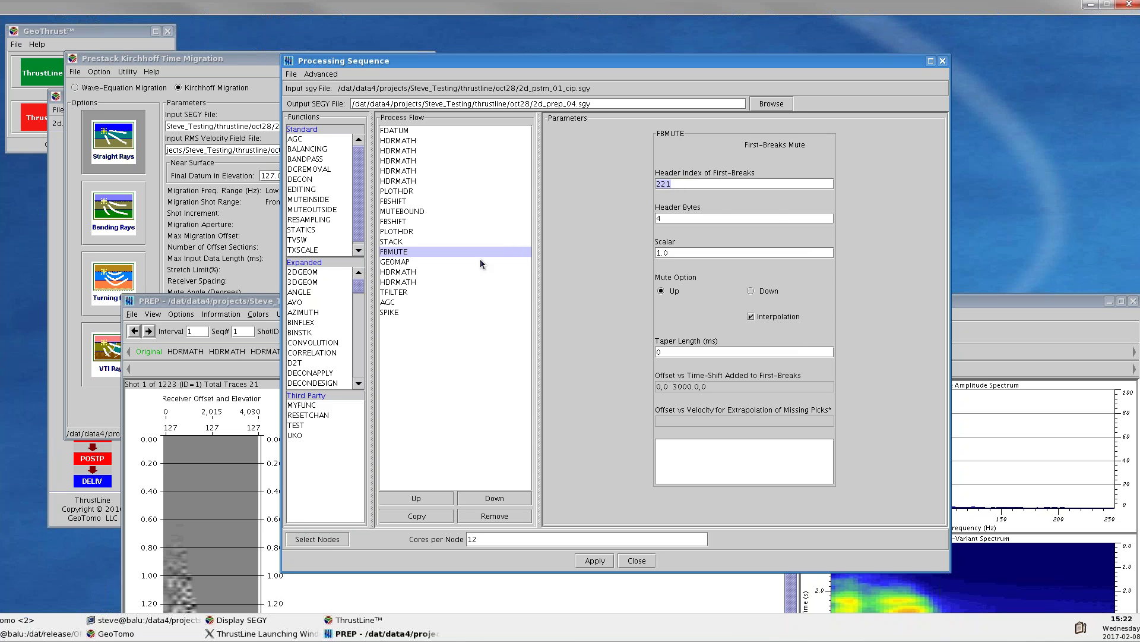
Open the GEOMAP parameters and check the mapping flag and the name of the line traverse file
left_click(396, 262)
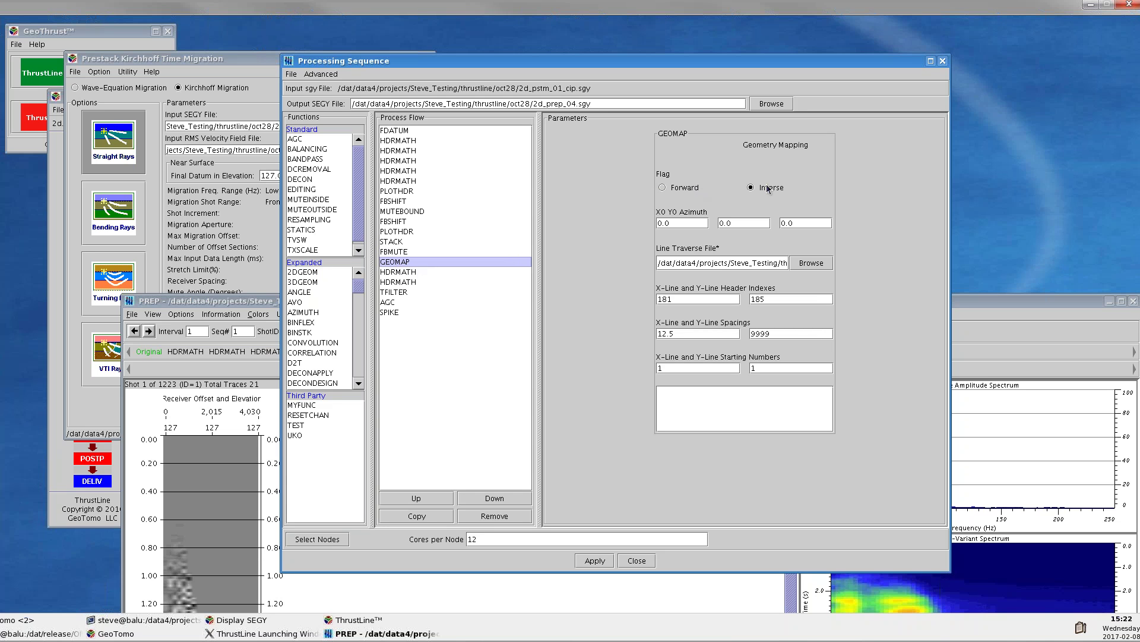
left_click(744, 260)
key("End")
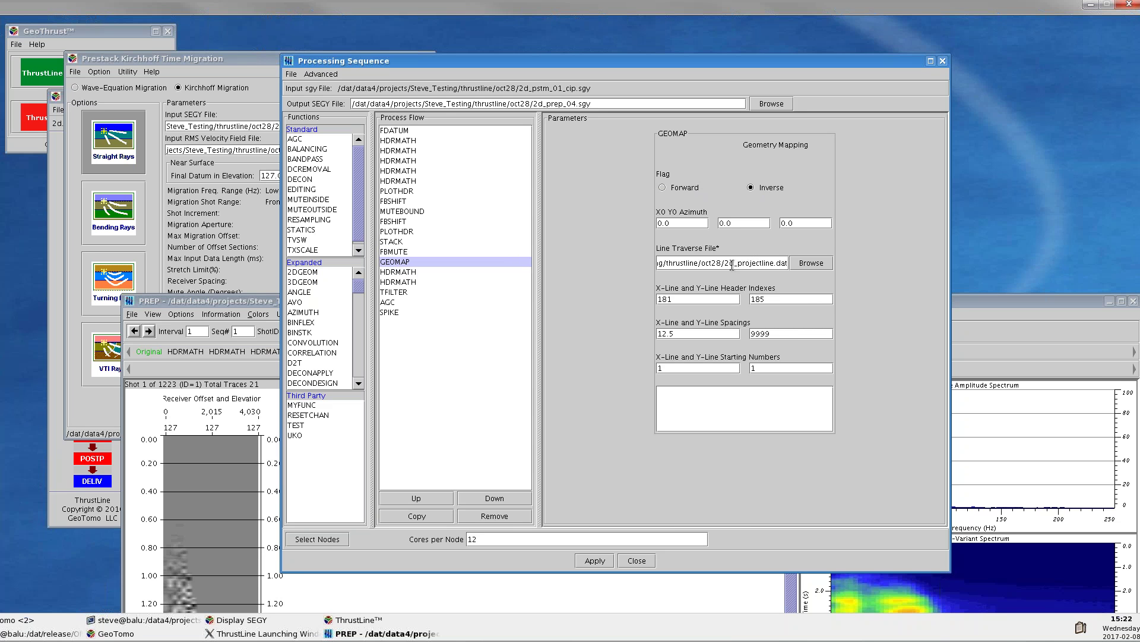
Review GEOMAP's line traverse file and the header offsets and first input value of the two HDRMATH entries following it
left_click_drag(699, 264, 786, 263)
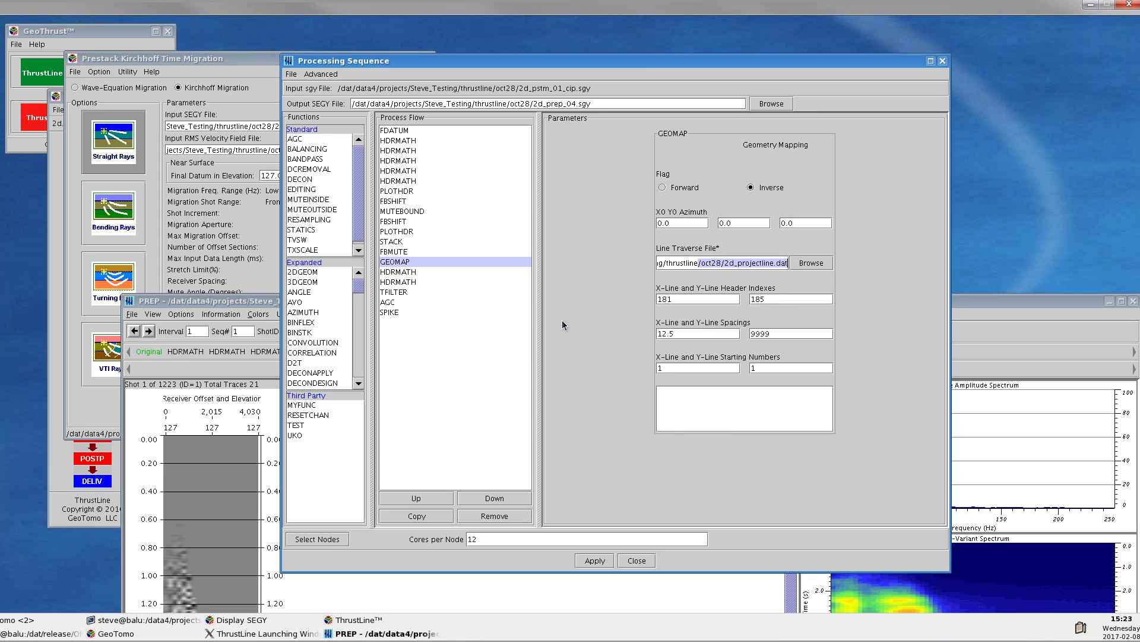
left_click(408, 273)
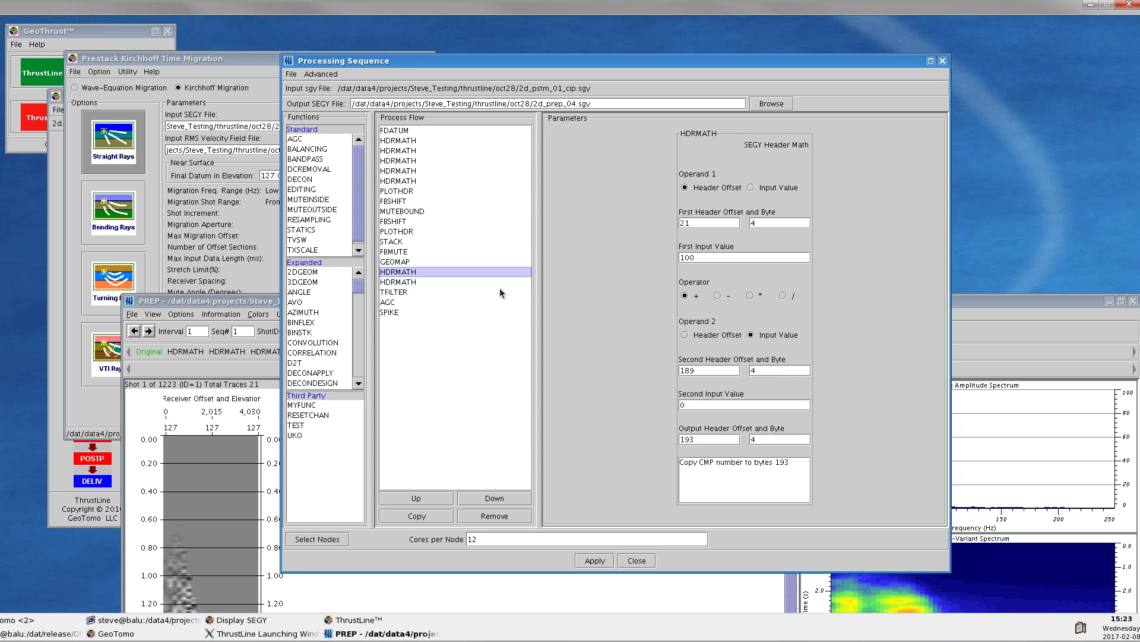
double_click(691, 224)
double_click(689, 439)
left_click(402, 281)
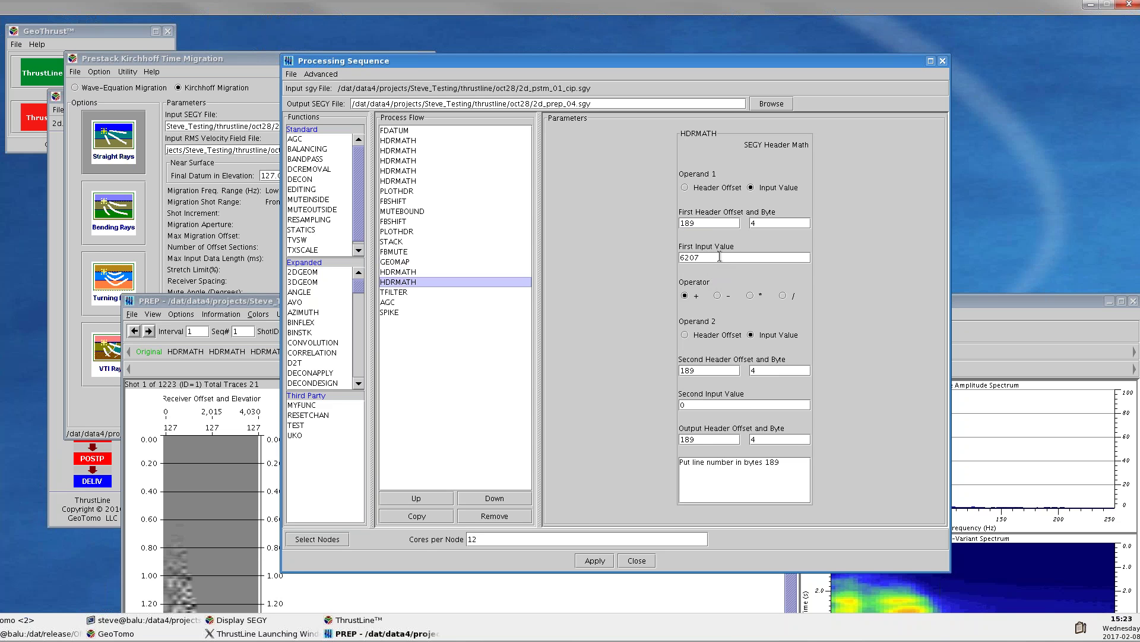
left_click_drag(712, 256, 672, 252)
Review the parameters of the TFILTER, AGC and SPIKE entries at the end of the process flow
left_click(395, 292)
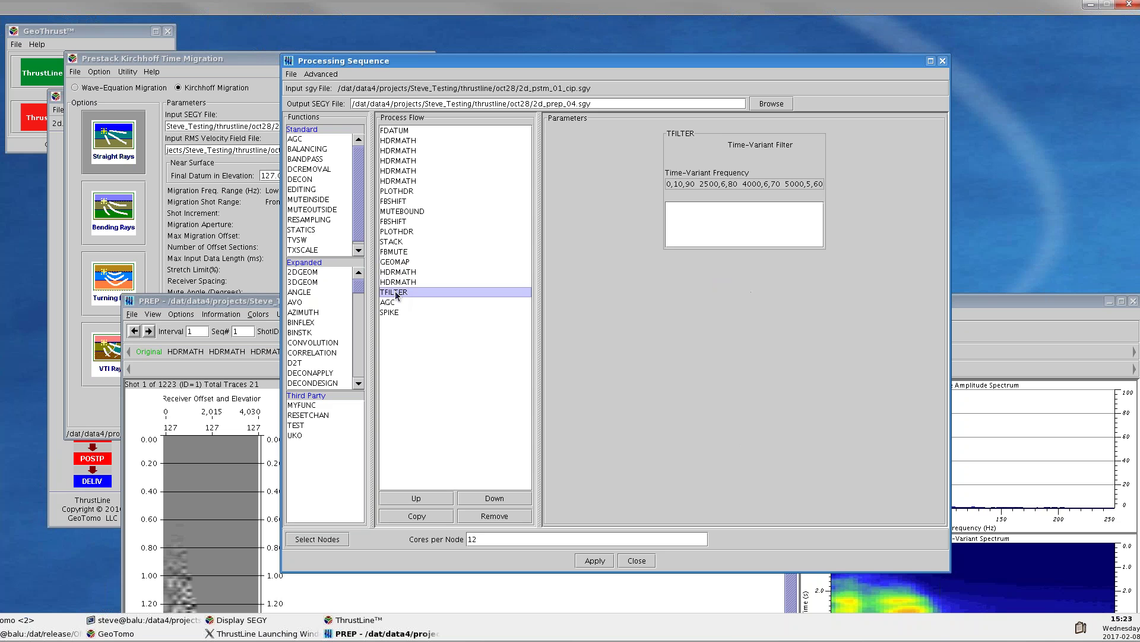
left_click(415, 304)
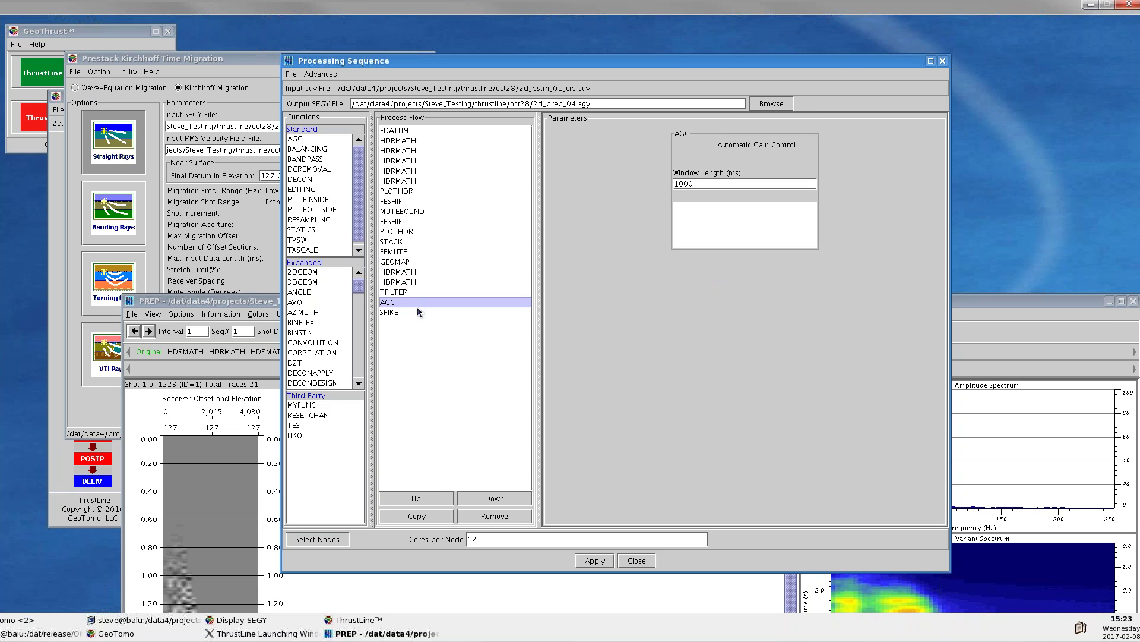
left_click(396, 313)
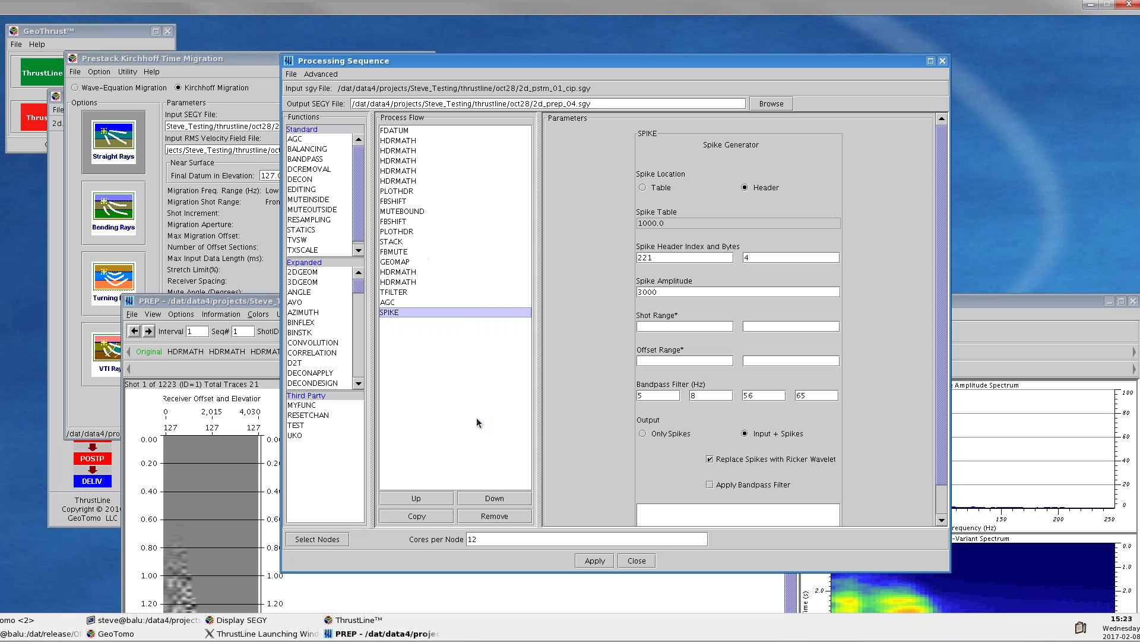
Close the Processing Sequence window and the PREP window for the migrated CIP gathers
left_click(639, 562)
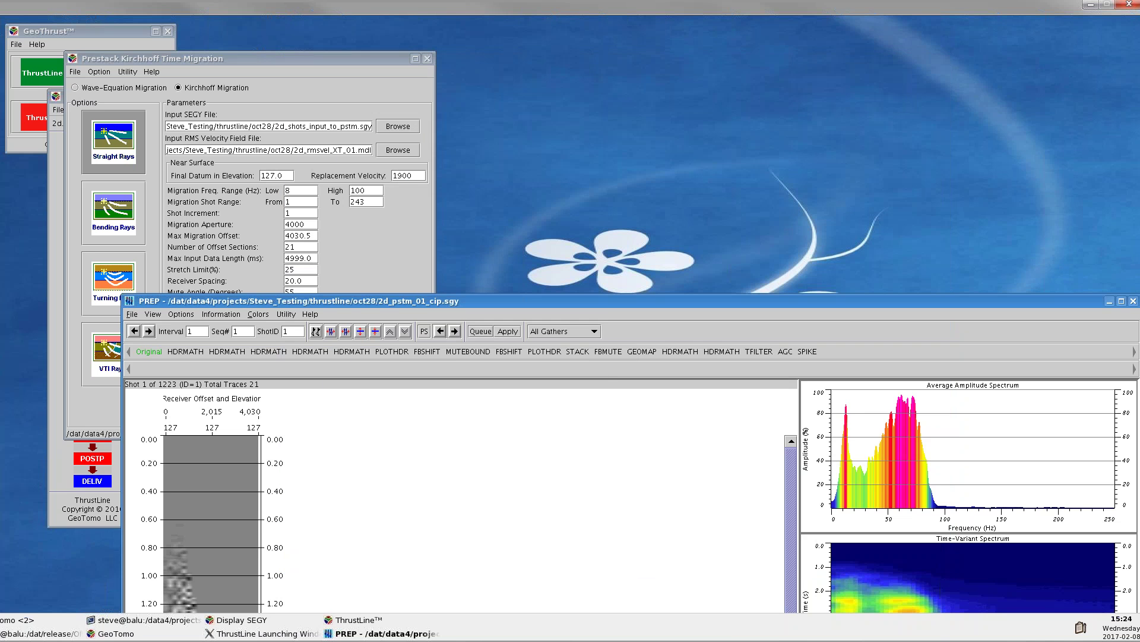
left_click_drag(600, 306, 533, 85)
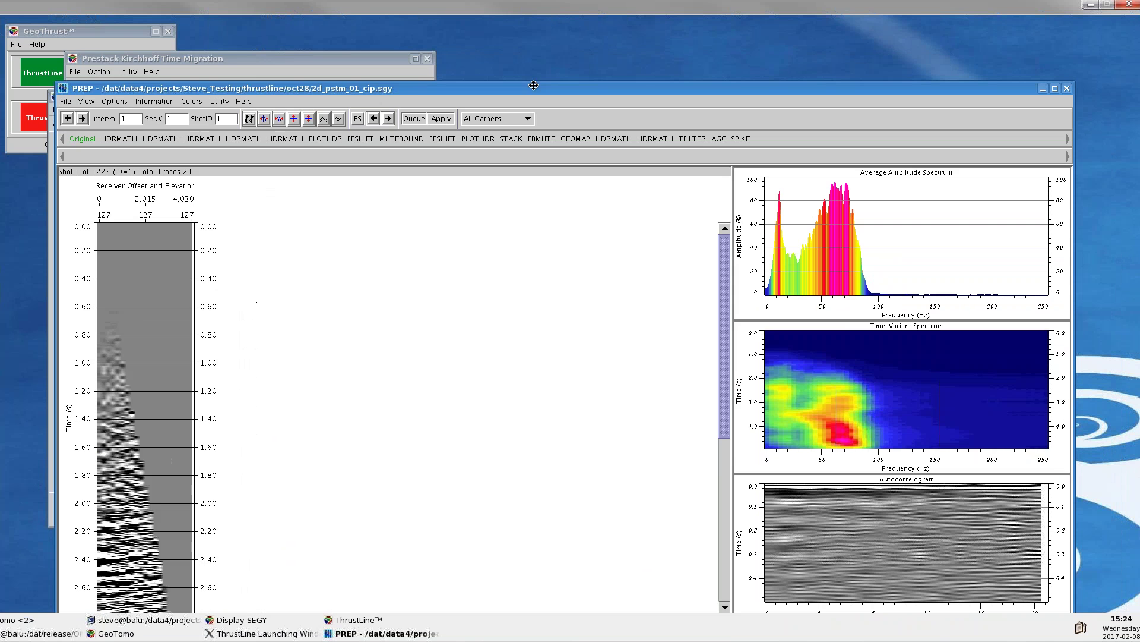
left_click(1067, 88)
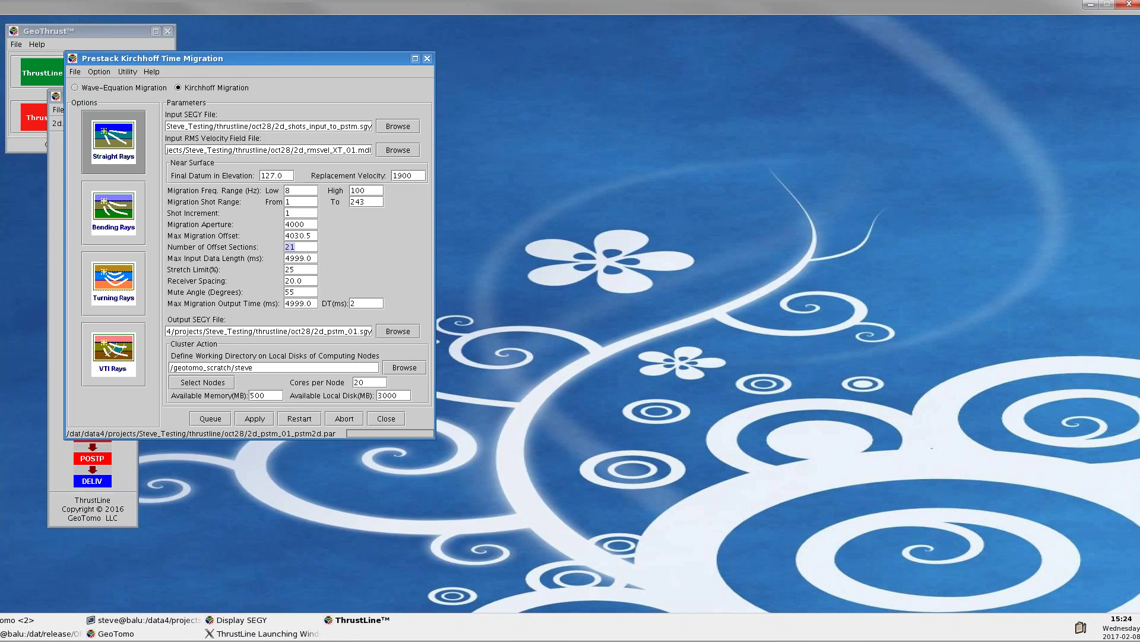
Switch to Display SEGY and load 2d_pstm_01_cip_stkagc.sgy together with 2d_pstm_01.sgy, listing the oct28 files newest first
left_click(240, 620)
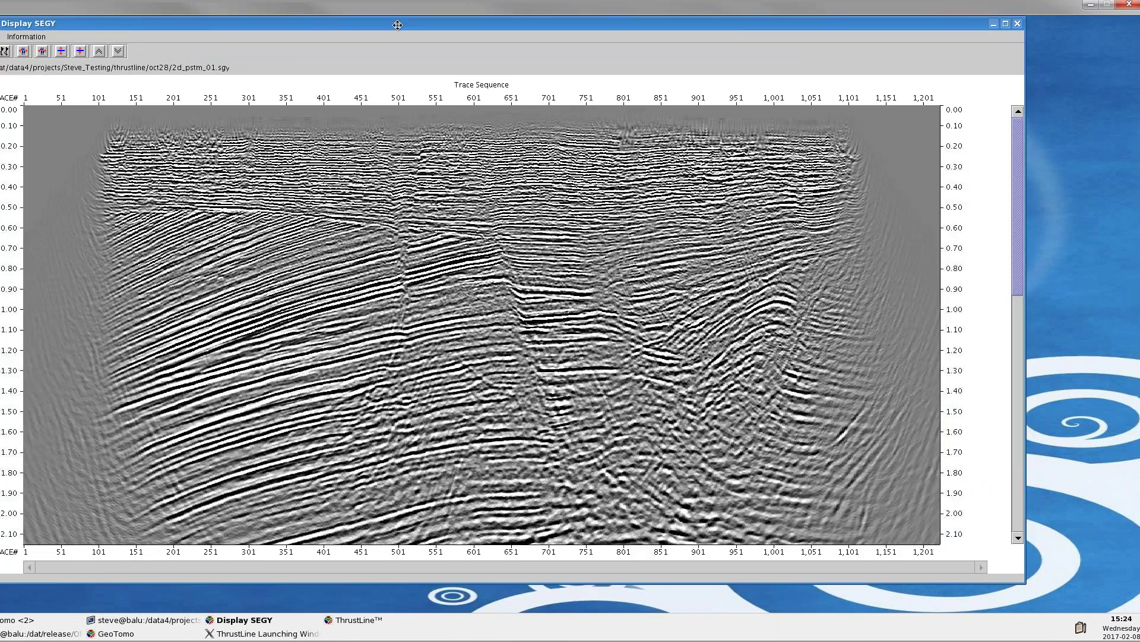
left_click_drag(387, 25, 457, 38)
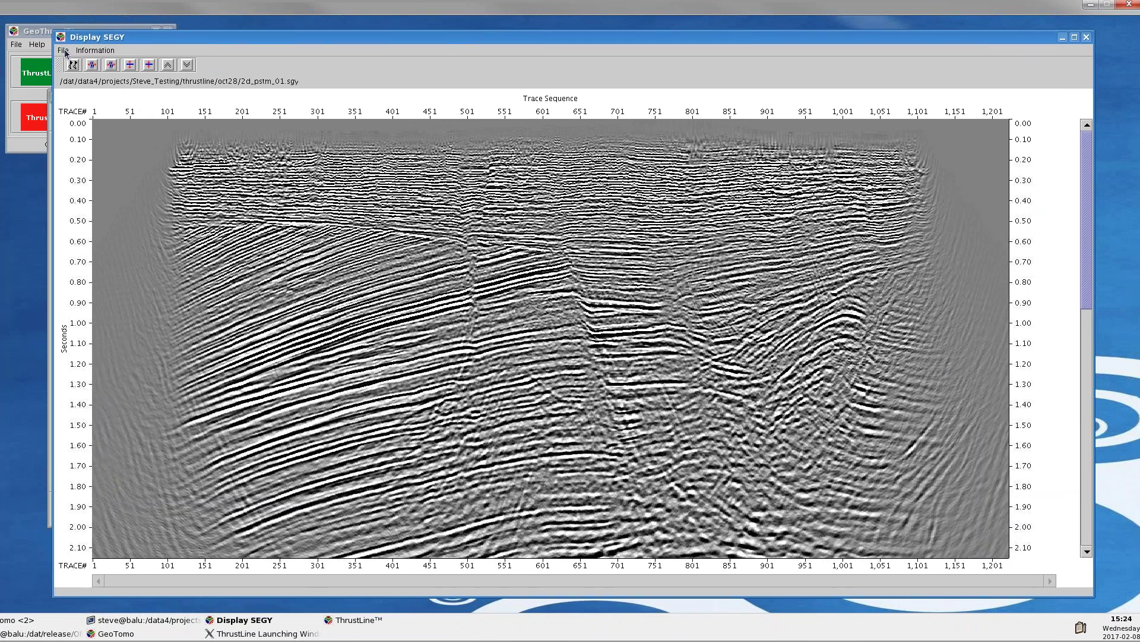
left_click(63, 51)
left_click(79, 63)
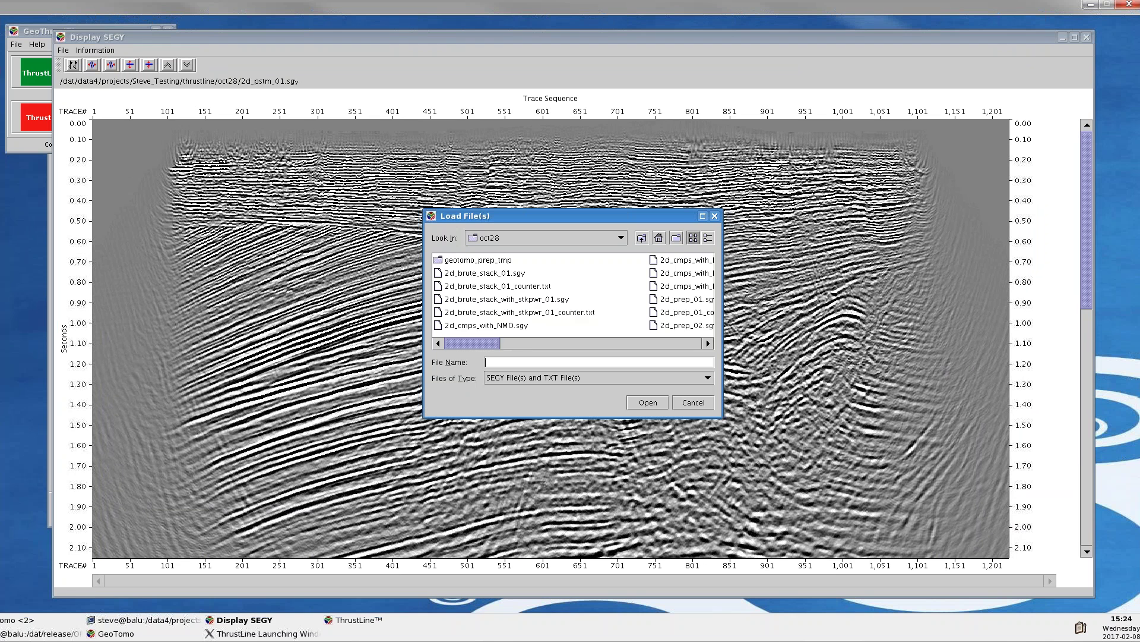
left_click(706, 240)
left_click(664, 259)
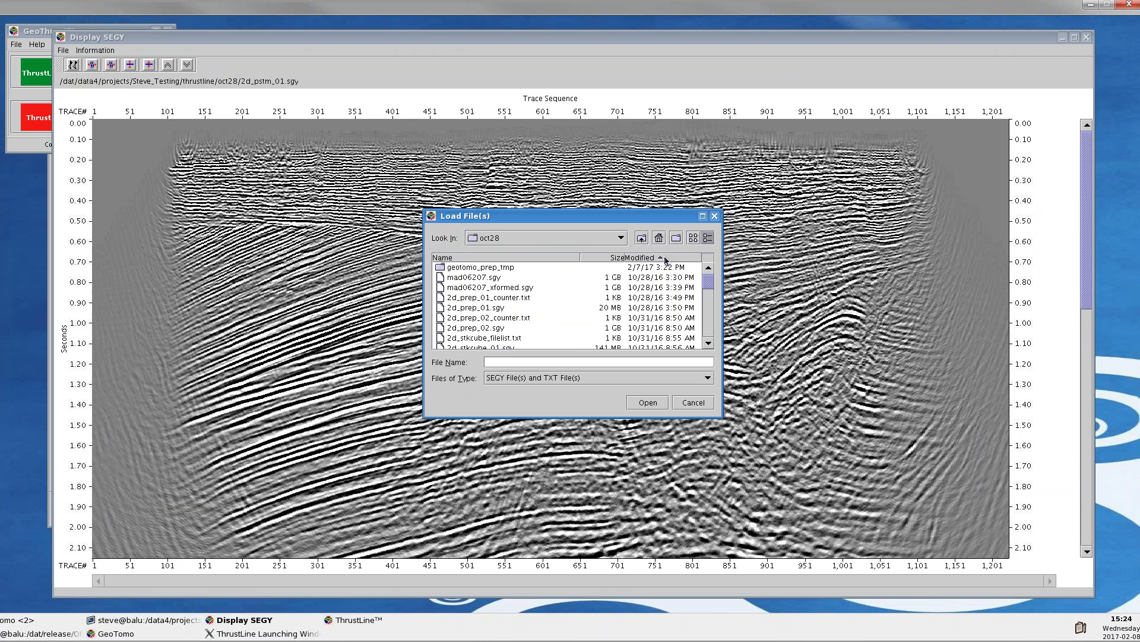
left_click(664, 259)
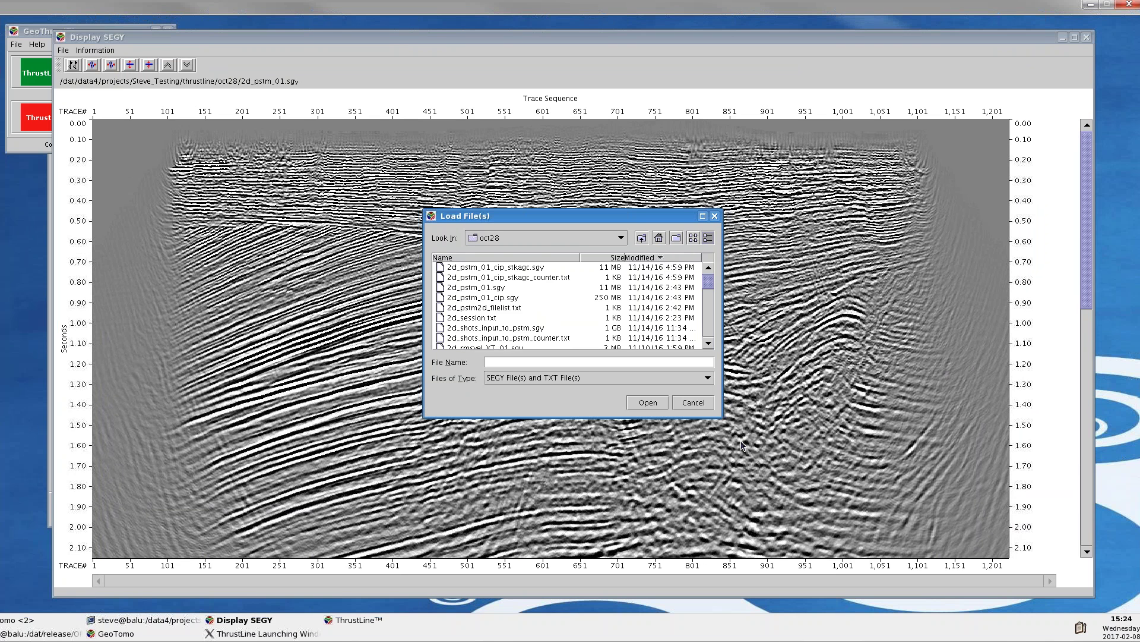
left_click_drag(724, 417, 857, 463)
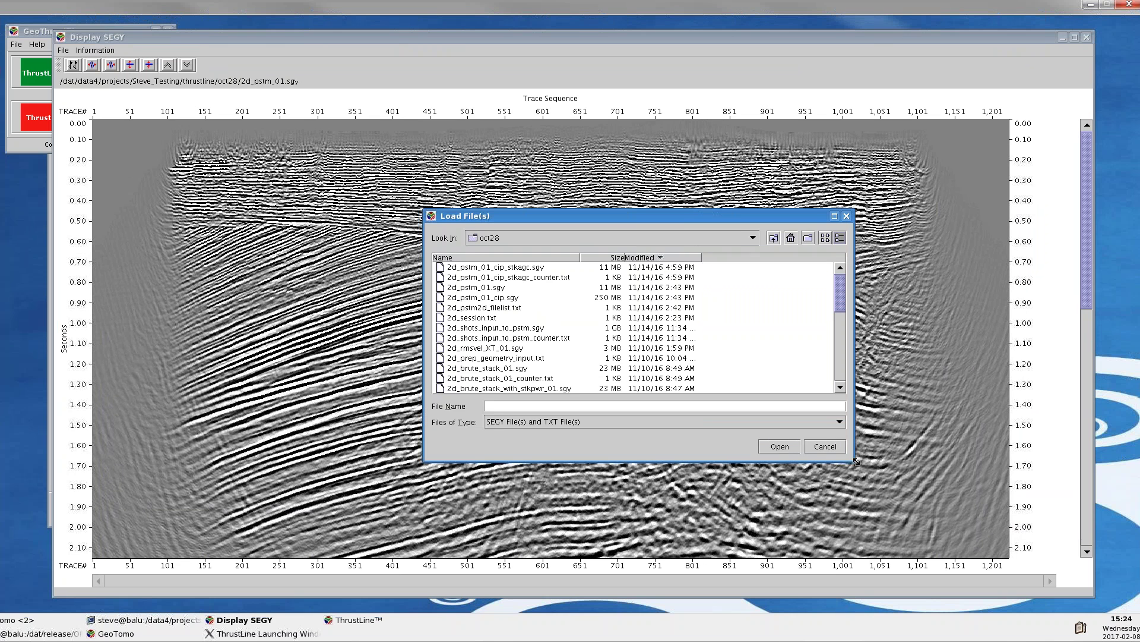
left_click(504, 268)
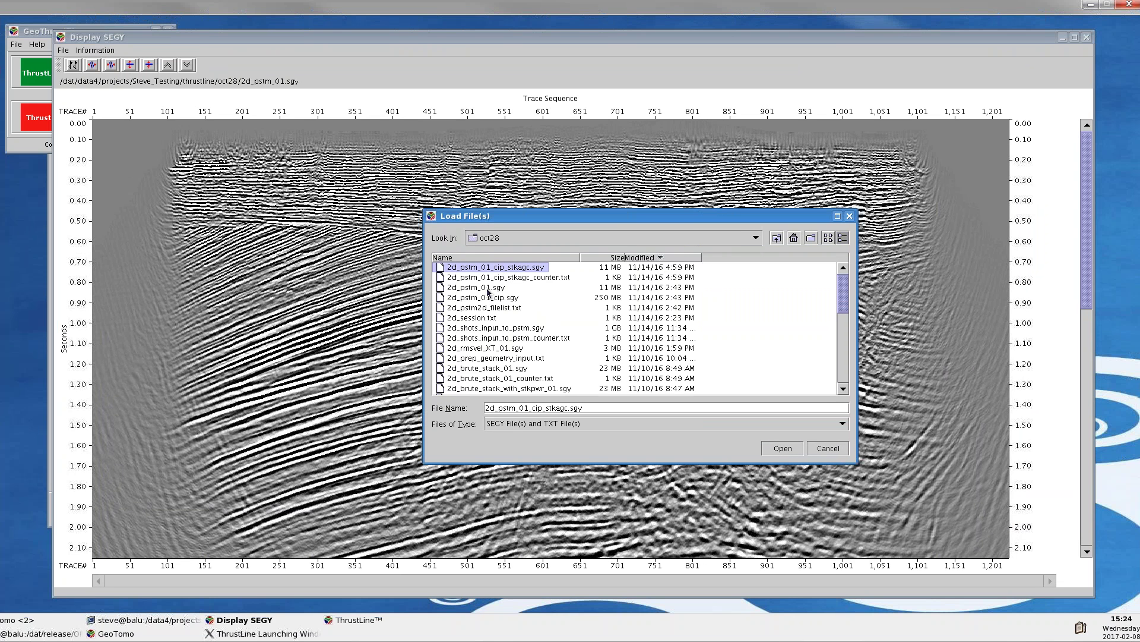
left_click(487, 288, "ctrl")
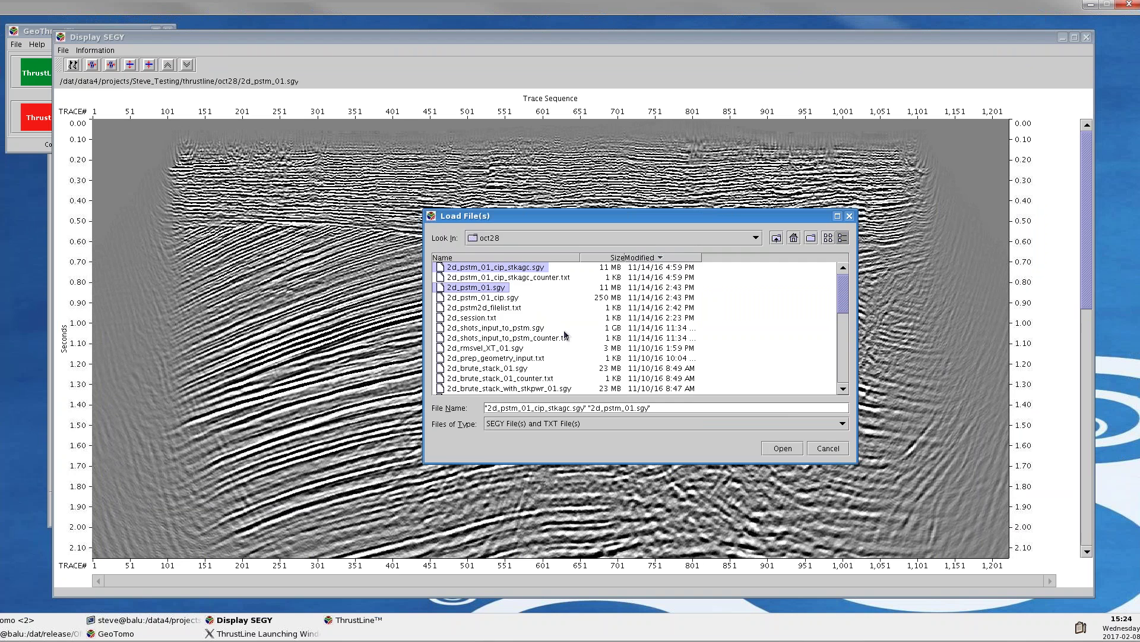
left_click(782, 449)
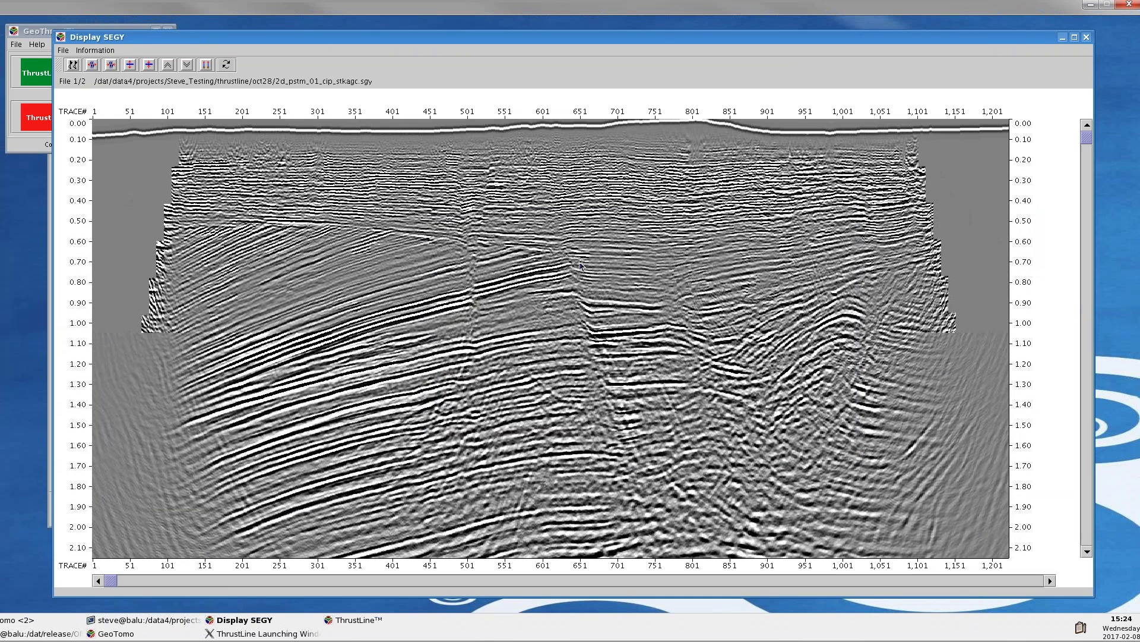
Flip repeatedly between the two loaded sections to compare the PREP-processed stack with the direct migration output
left_click(227, 65)
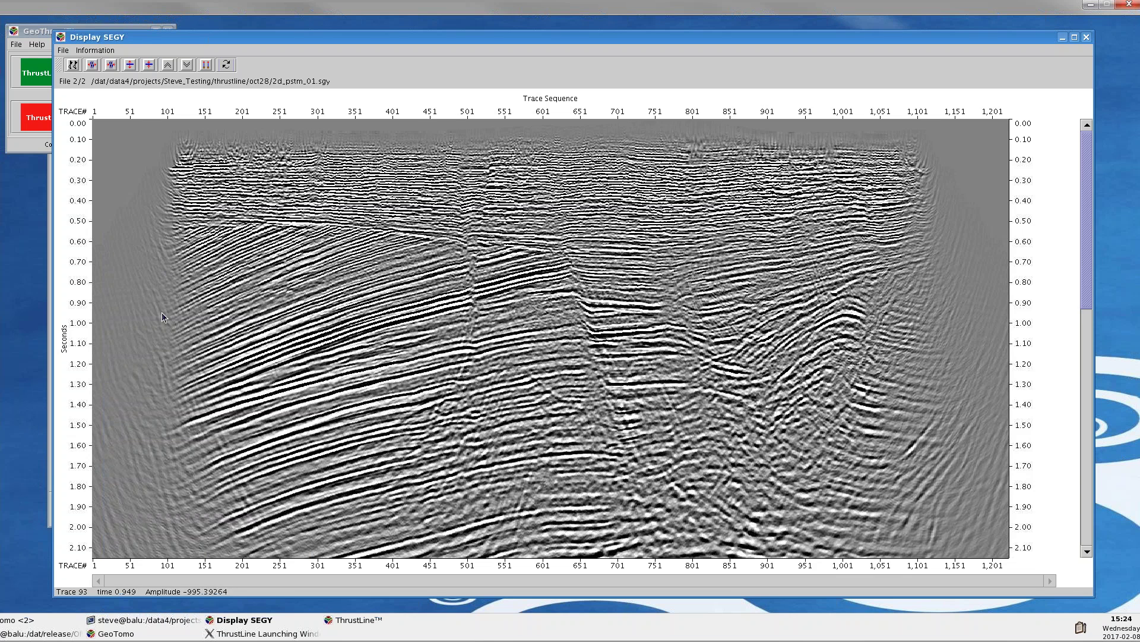
left_click_drag(201, 40, 269, 40)
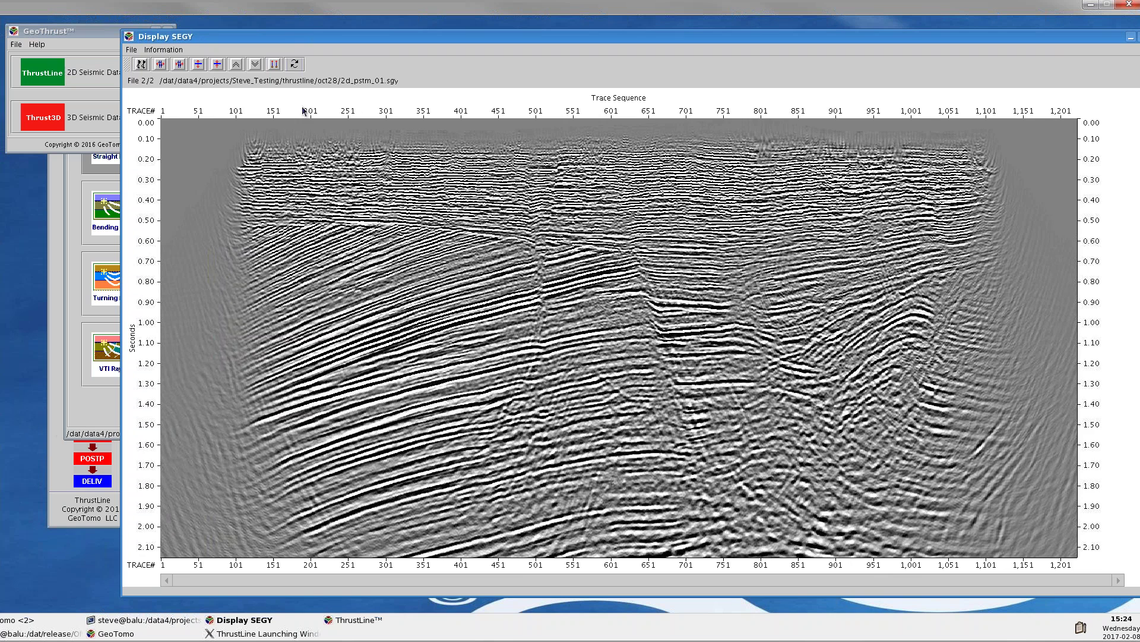
left_click(295, 66)
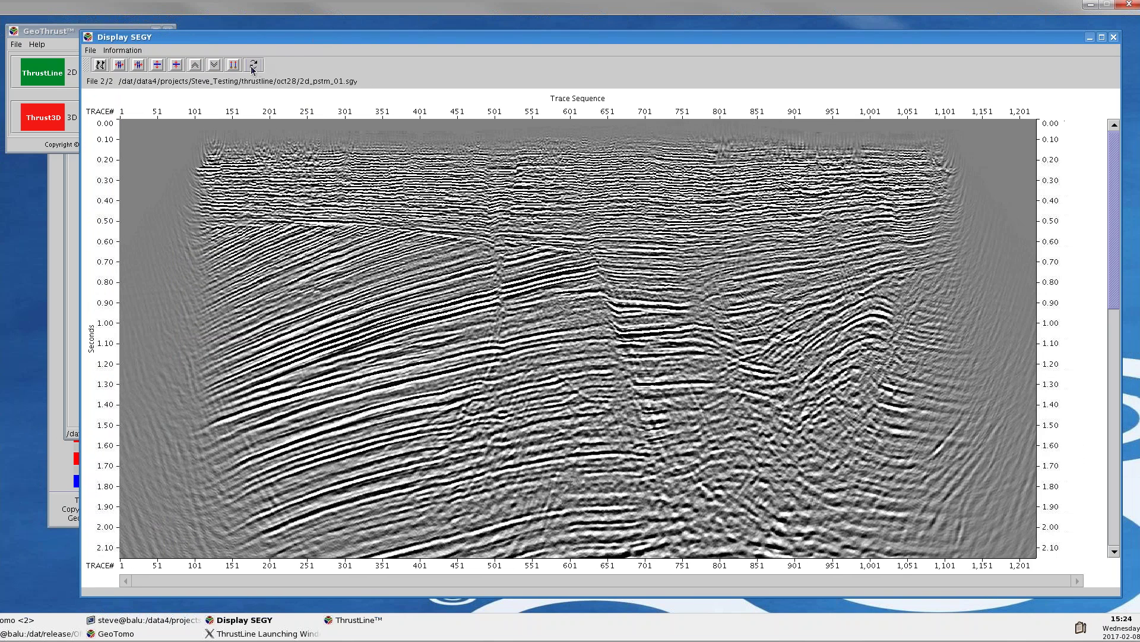
left_click(253, 65)
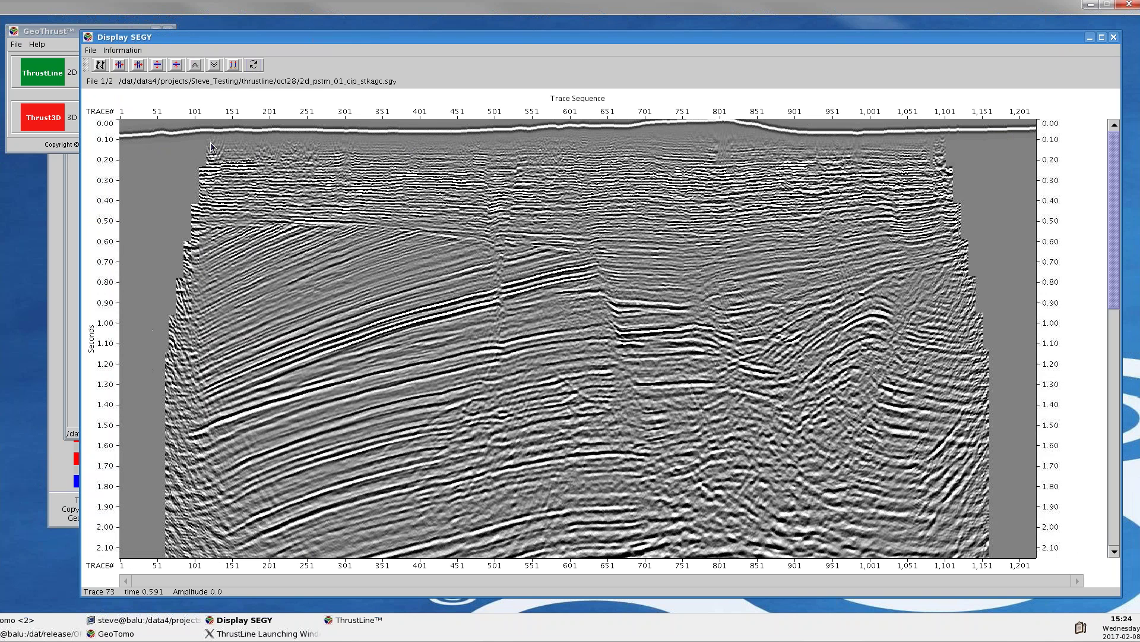
left_click(254, 66)
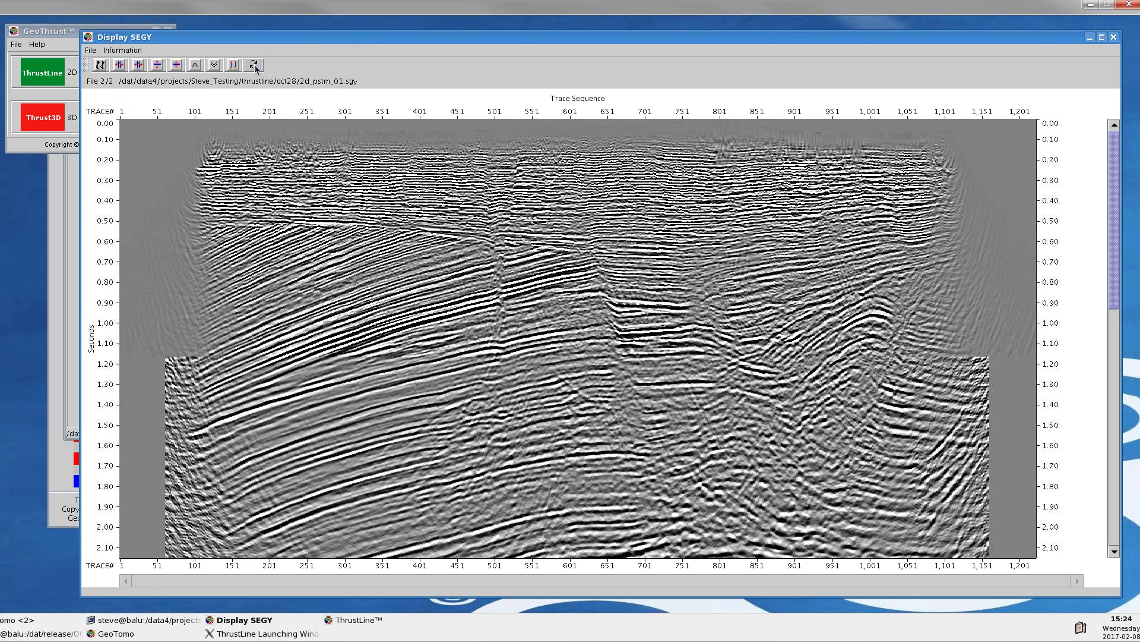
left_click(254, 65)
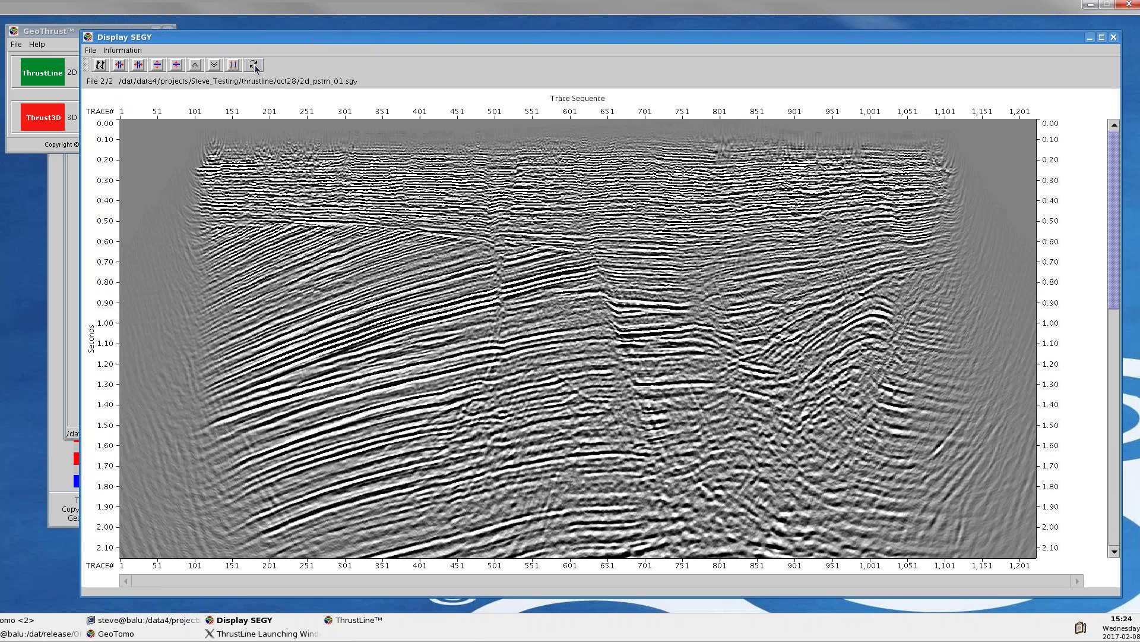